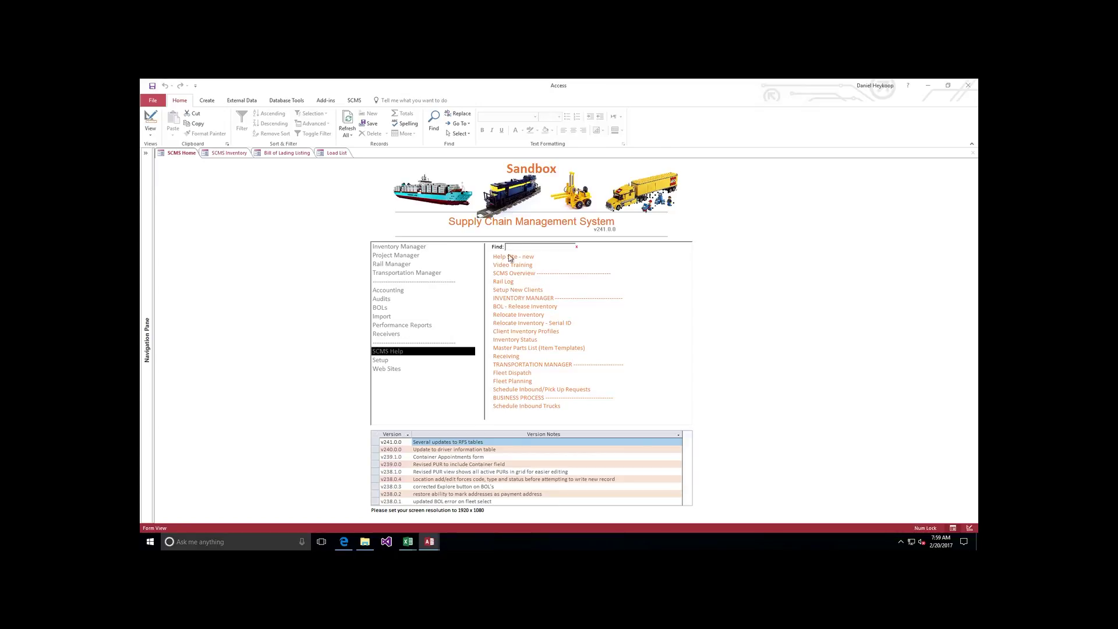
Find "appoint" among the system functions and open Transportation Manager > Create New Appointment (PUR).
left_click(532, 248)
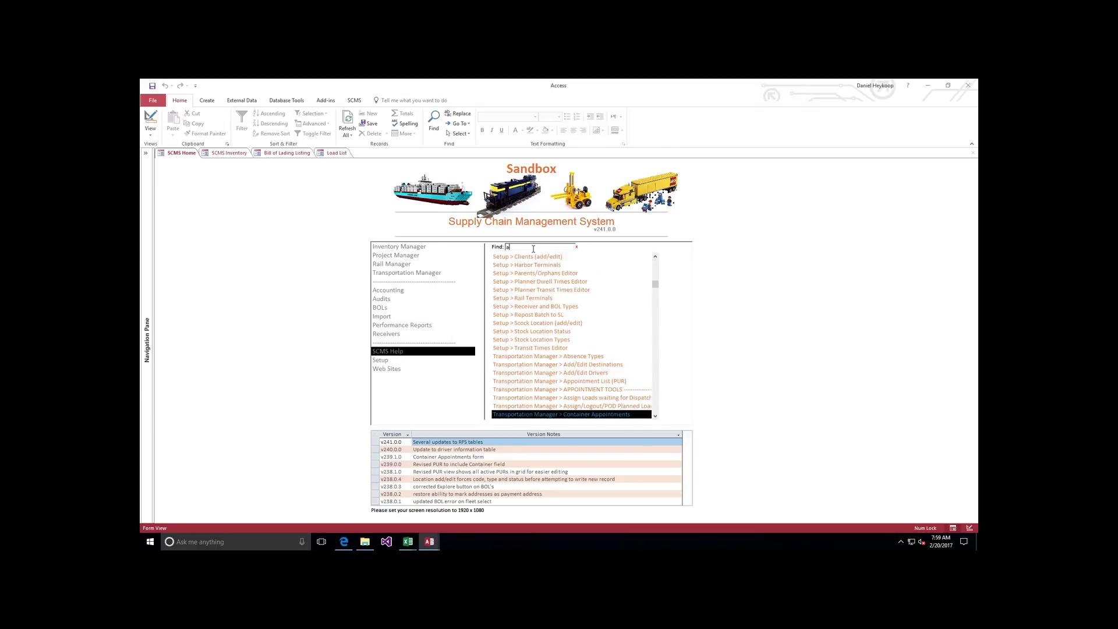
type("appoint")
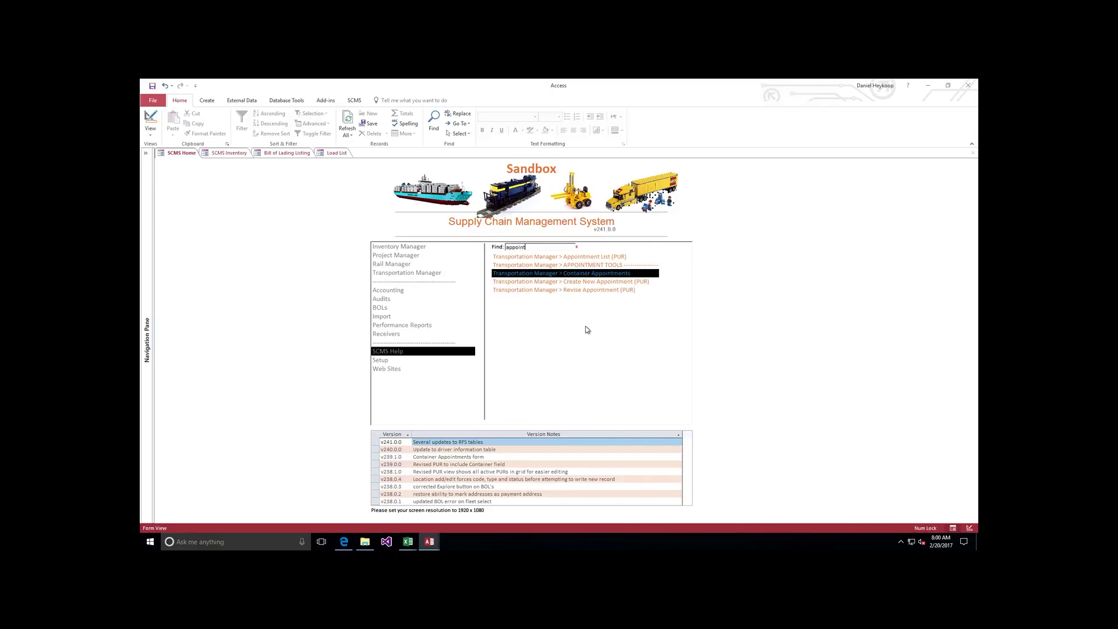
double_click(591, 282)
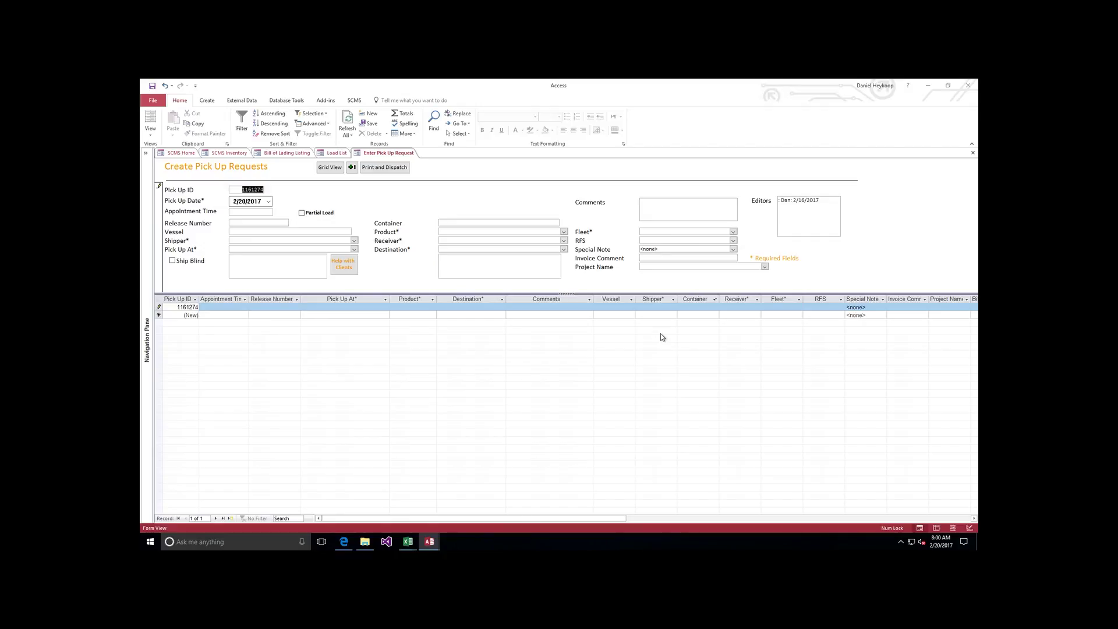
Set the pick up date to 2/22/2017 and enter 12345 as the release number.
left_click(267, 202)
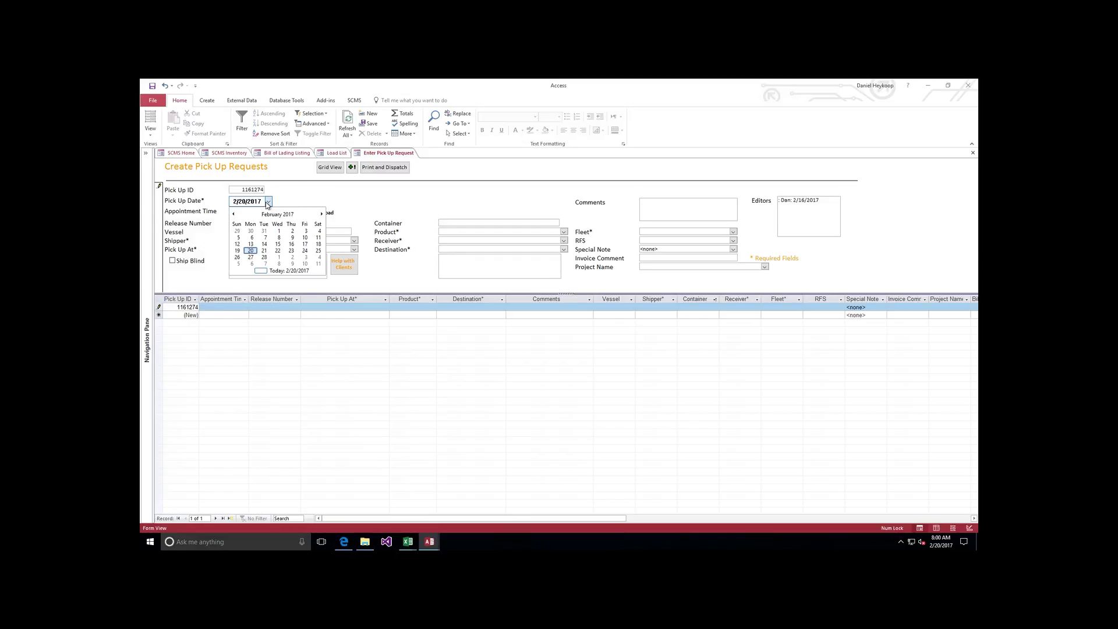
left_click(278, 250)
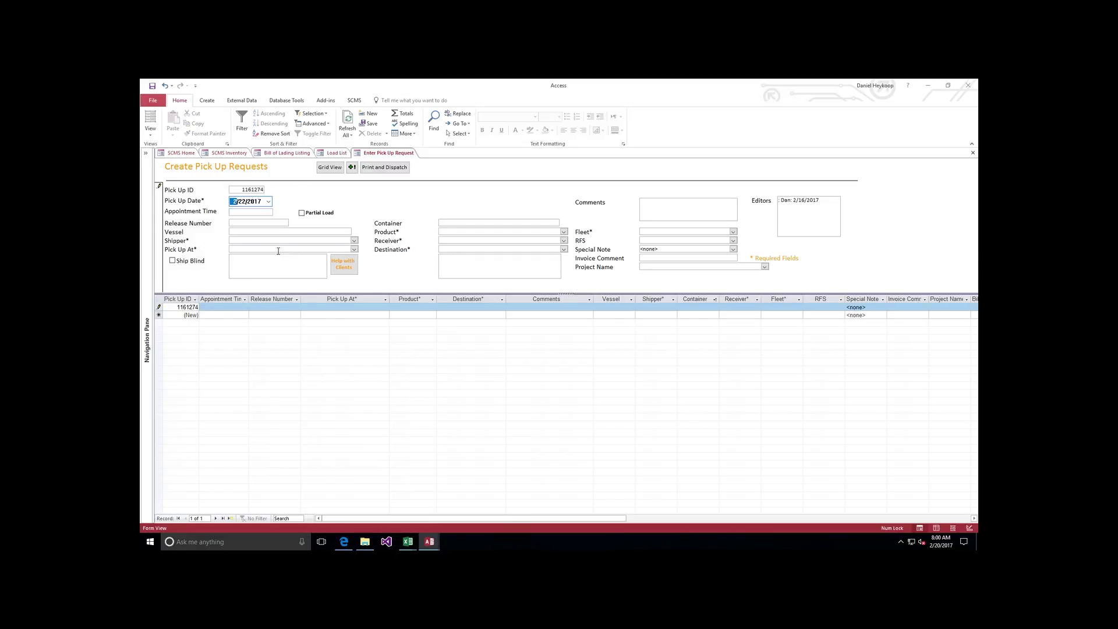
left_click(252, 222)
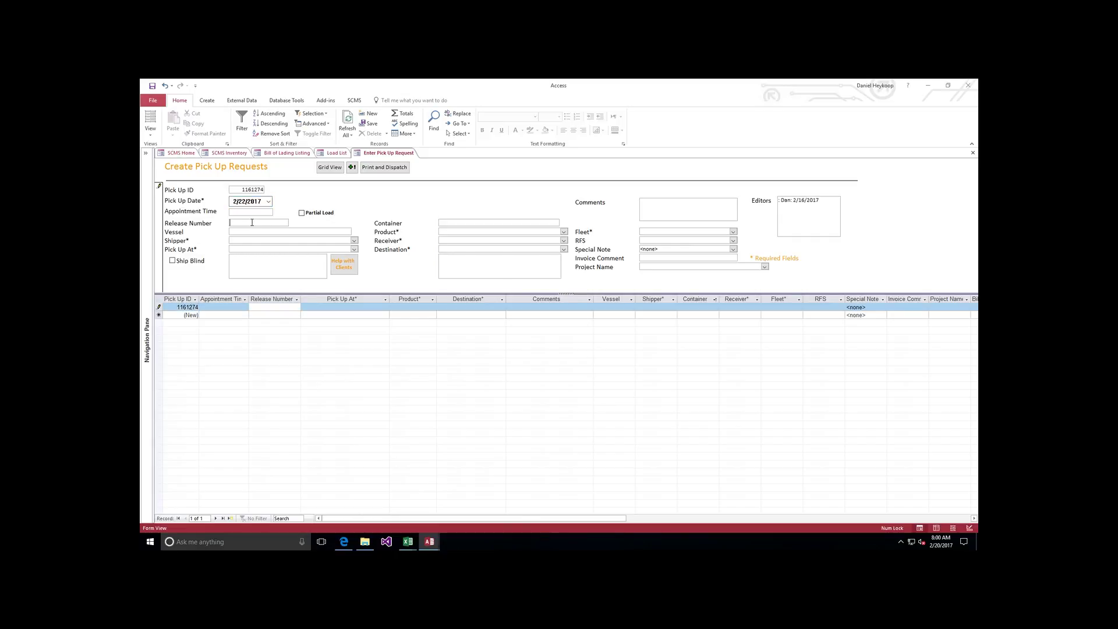
type("12345")
key("Tab")
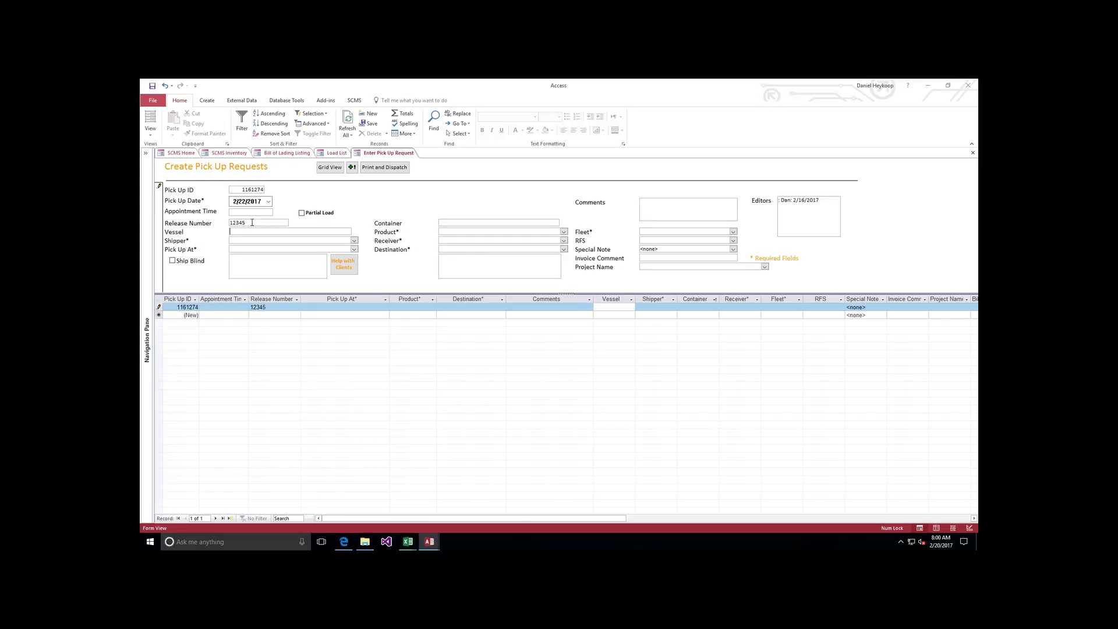
Enter "vessel - dhttest" as the vessel of the pick up request.
type("vessel")
type("- dhttest")
key("Tab")
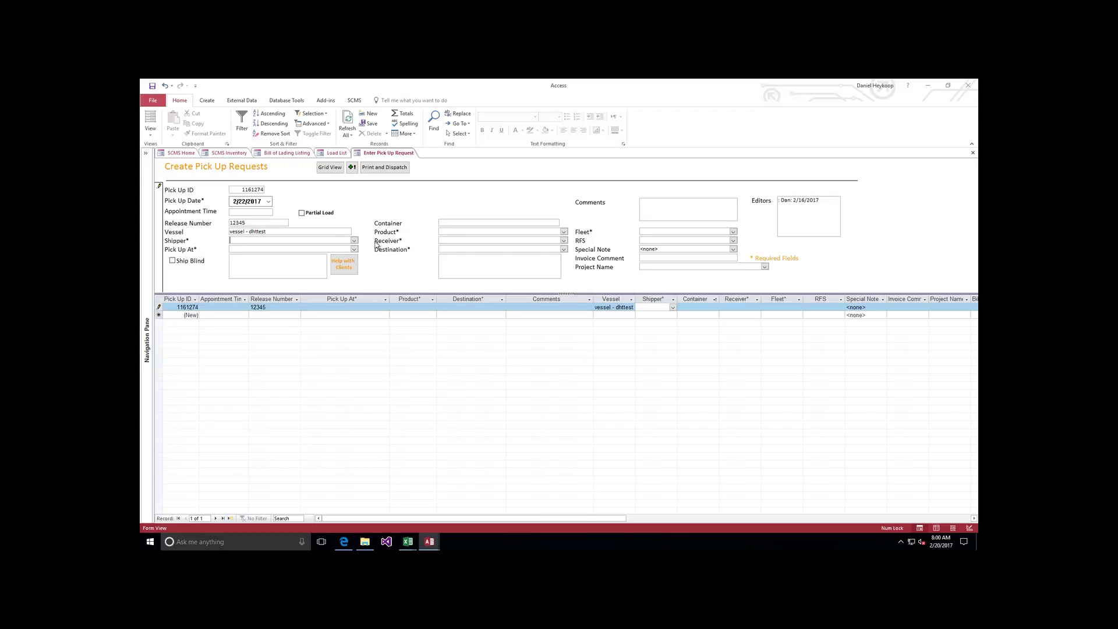
Choose Alcoa Intalco in Ferndale as the shipper and PASHA: Long Beach as the pick up location.
left_click(354, 240)
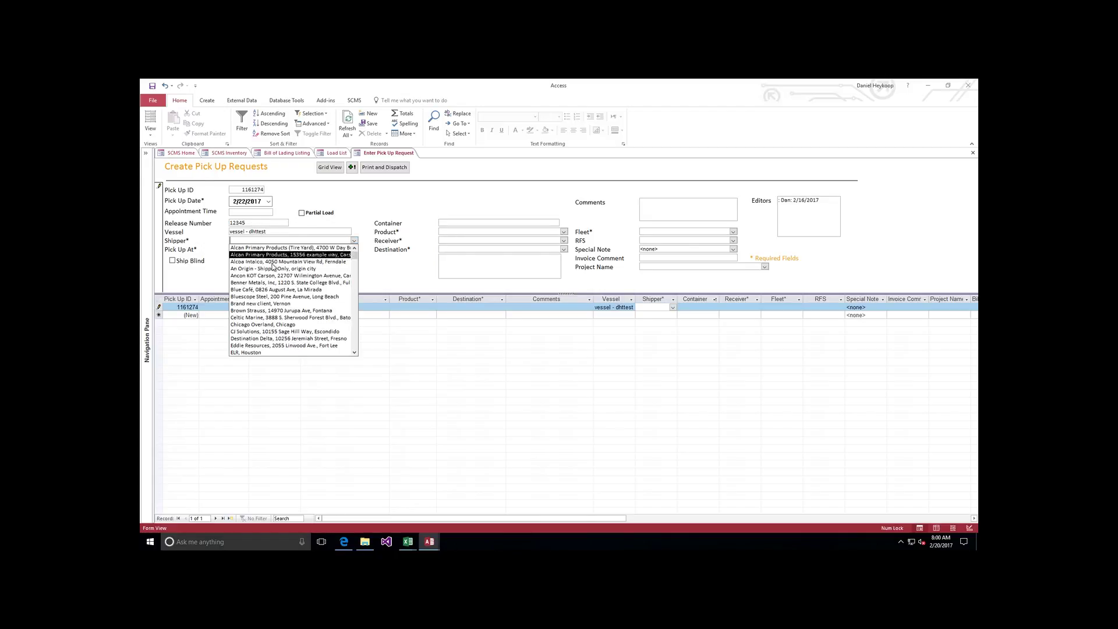
left_click(270, 262)
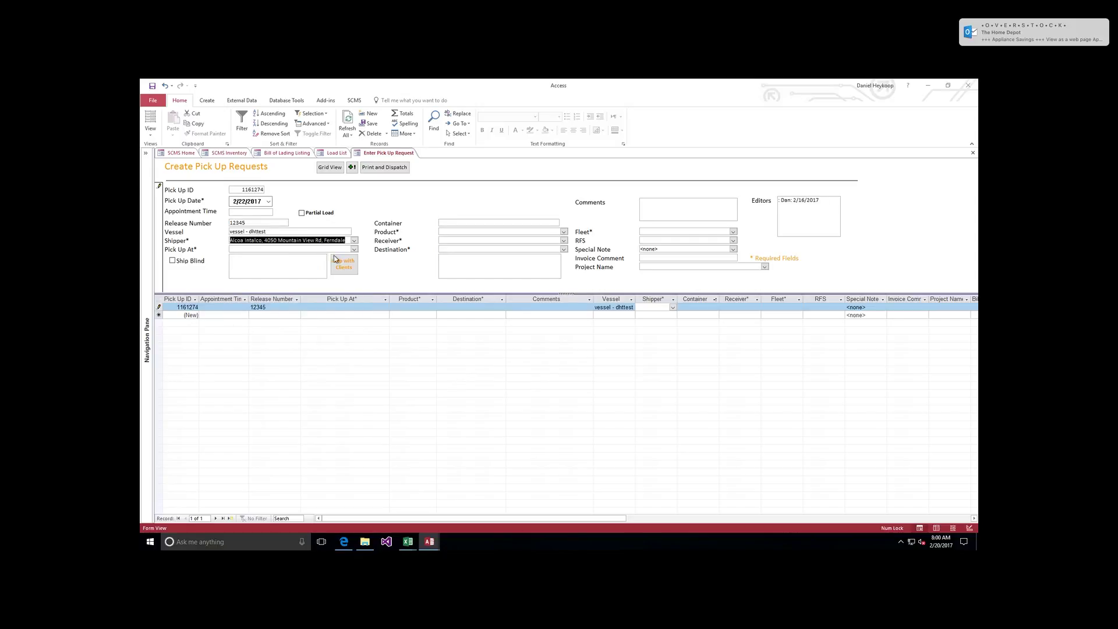
left_click(354, 250)
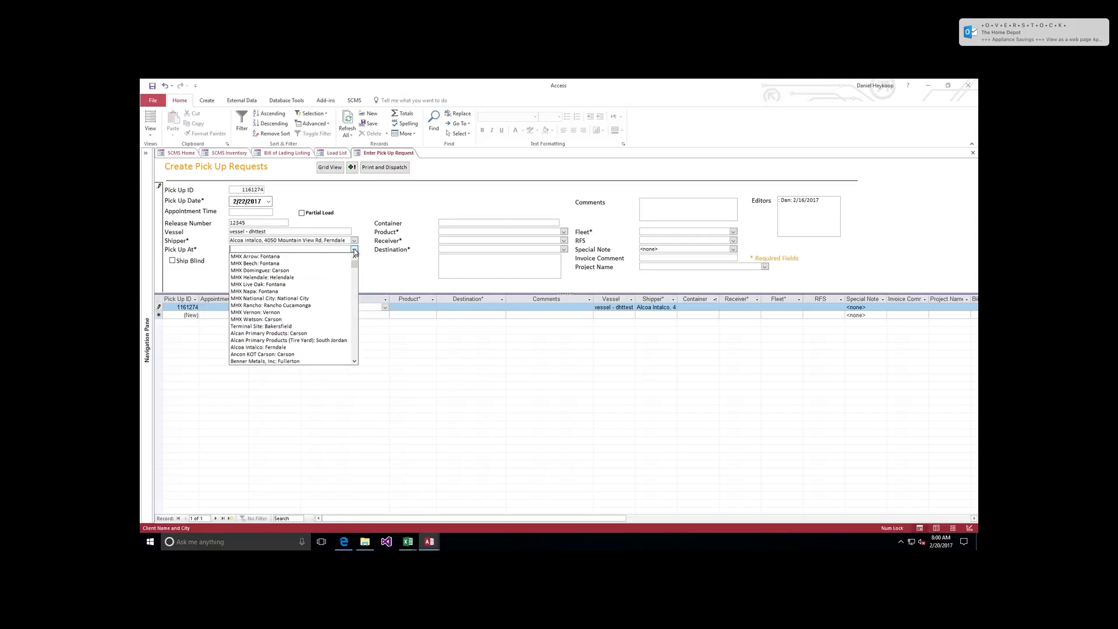
type("paSHA: Long Beach")
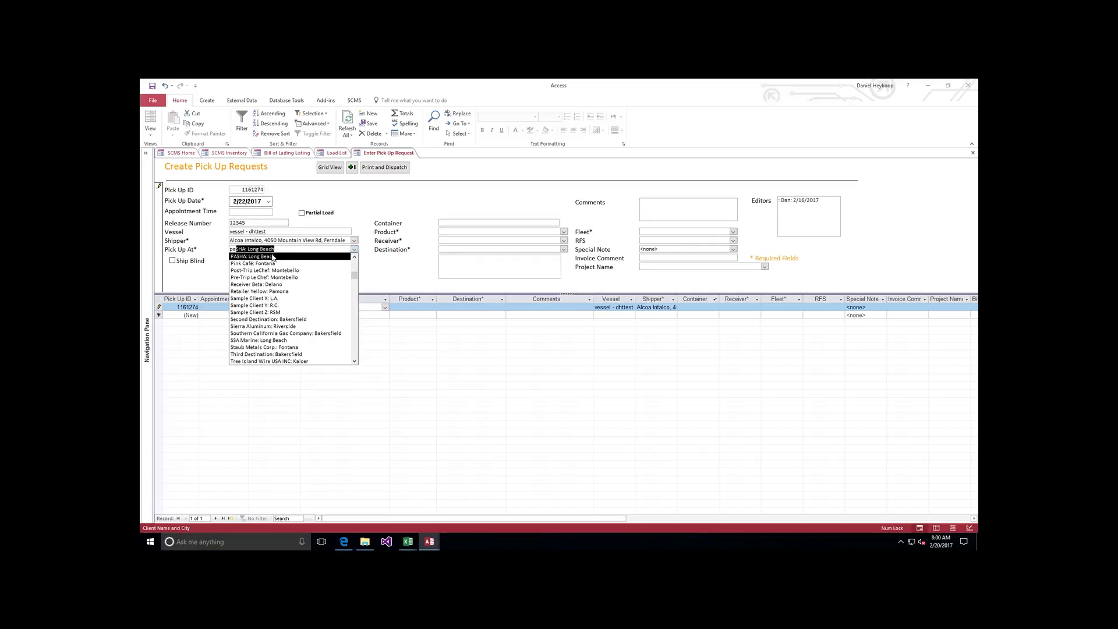
left_click(265, 258)
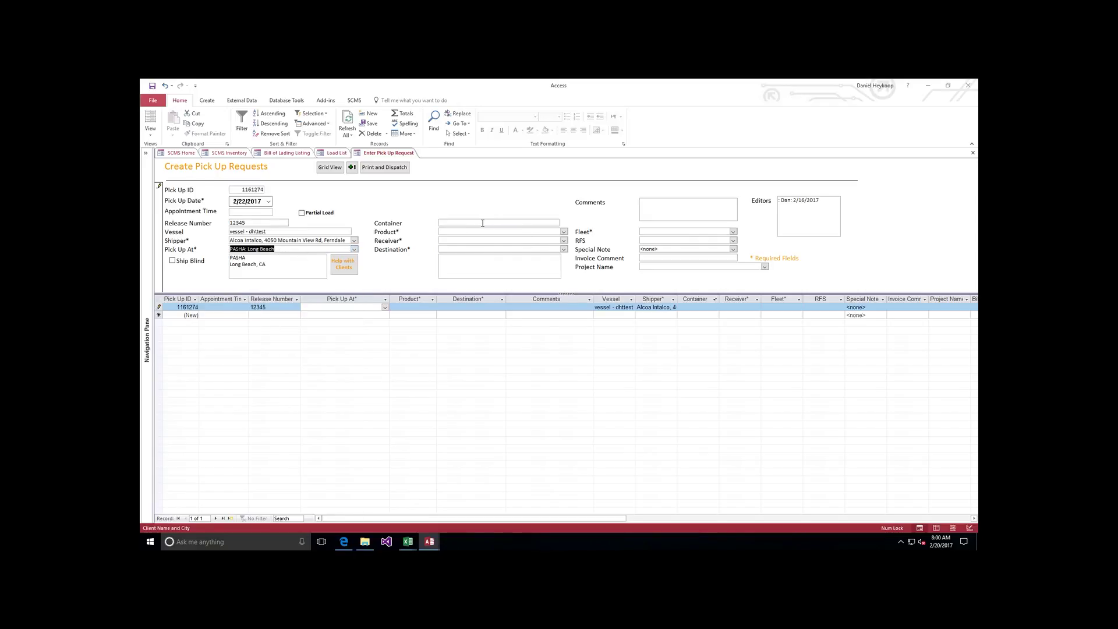
Set the product to Containers and the receiver to Alcoa Intalco in Ferndale, leaving the container number blank.
left_click(453, 222)
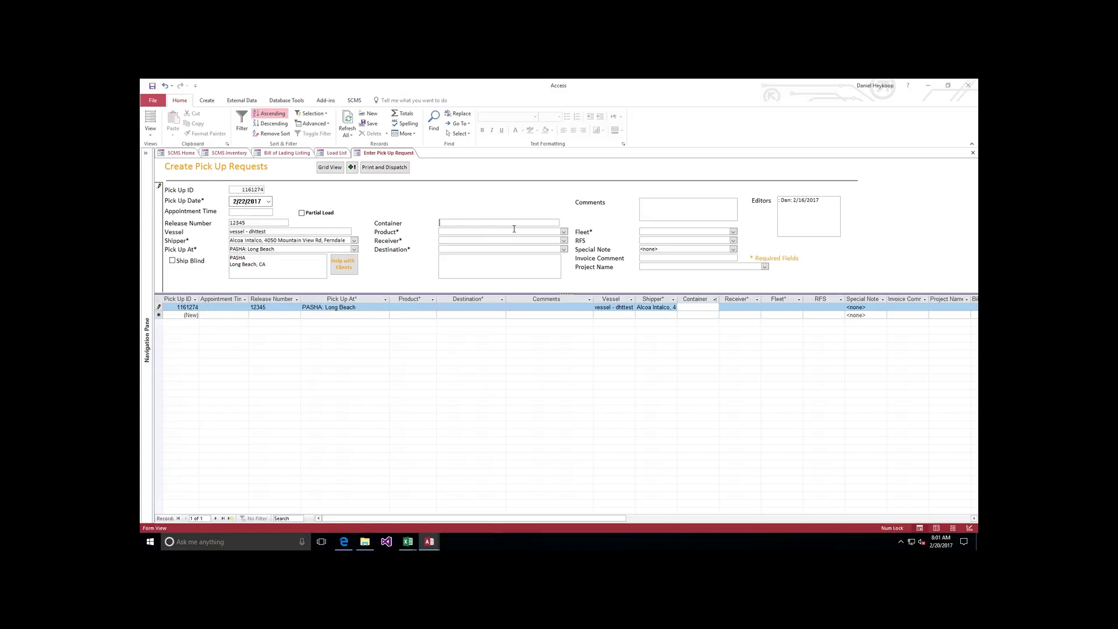
left_click(563, 233)
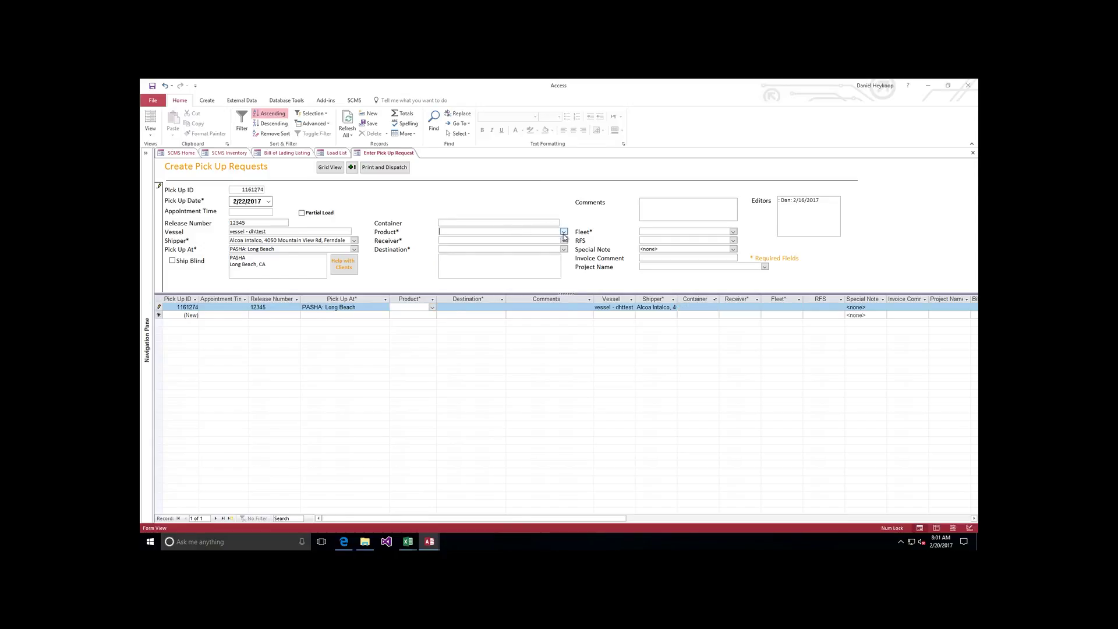
type("Containers")
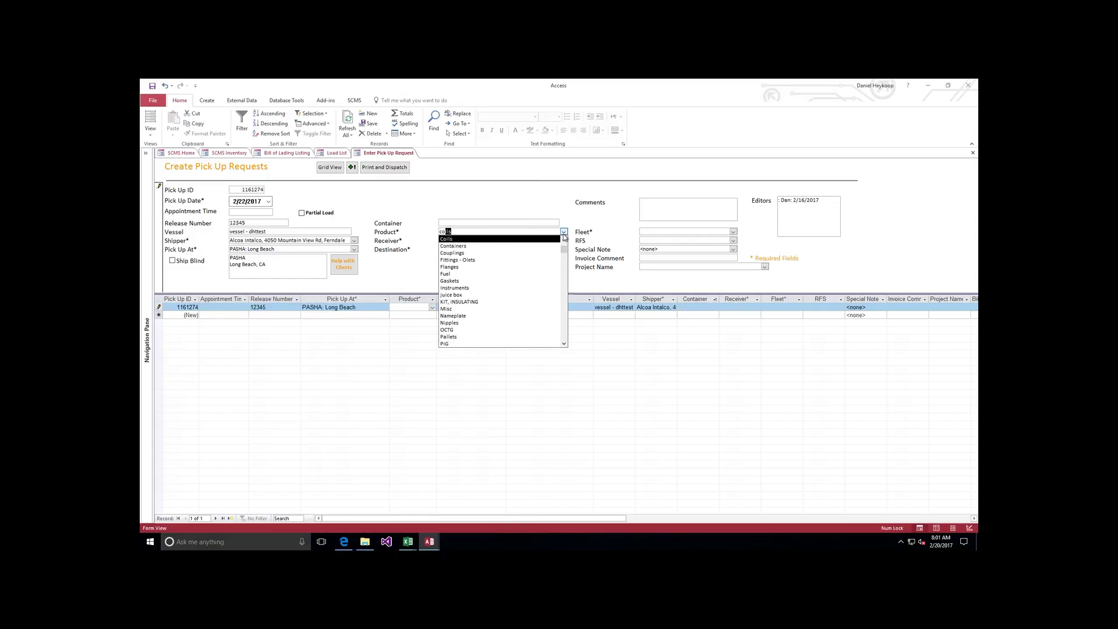
key("Tab")
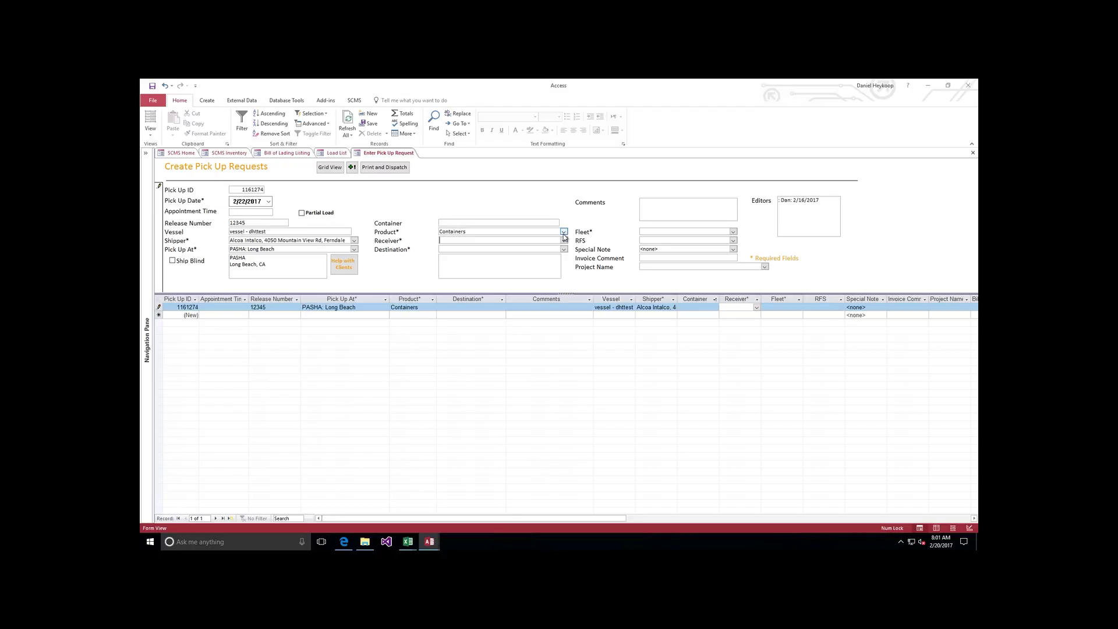
type("alcoa")
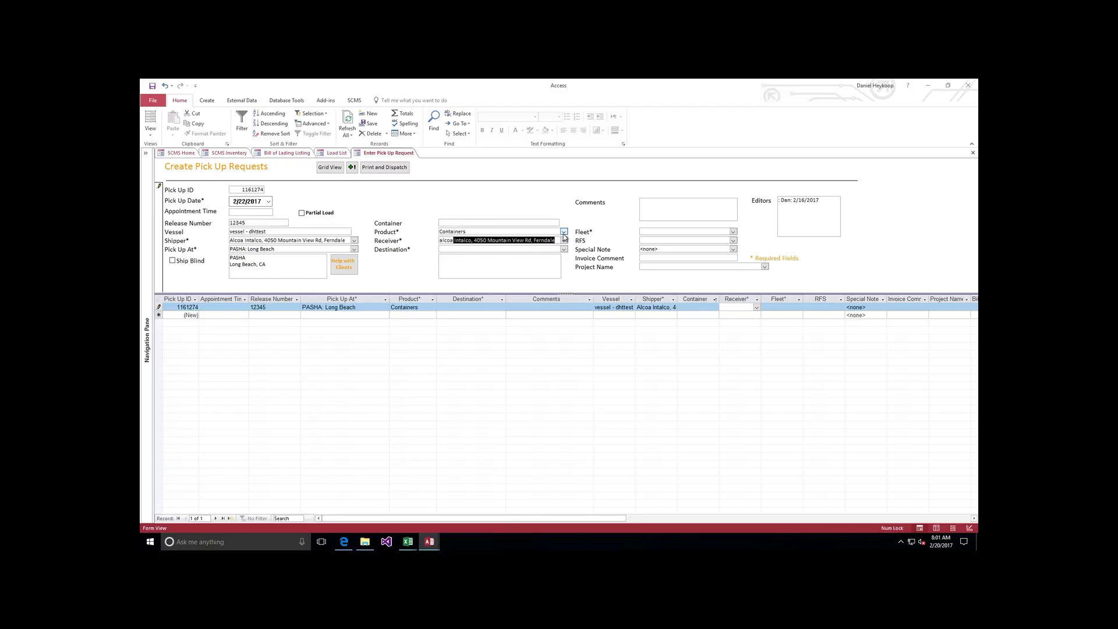
key("Tab")
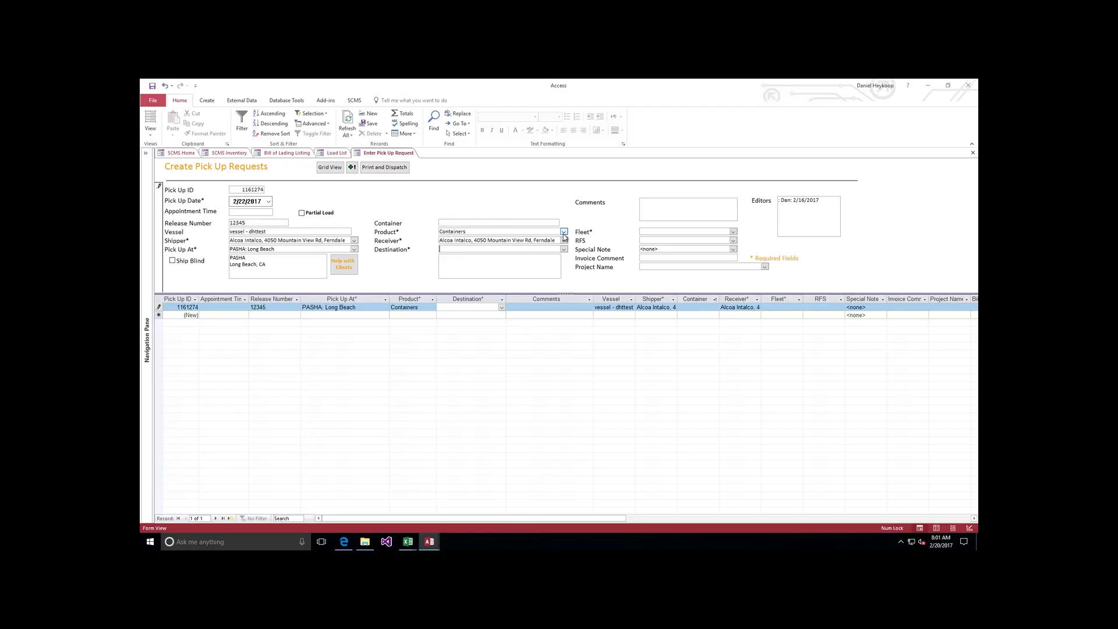
Set the destination to MHX Watson: Carson and assign the request to the Container fleet.
type("mhx Arrow: Fontana")
left_click(564, 250)
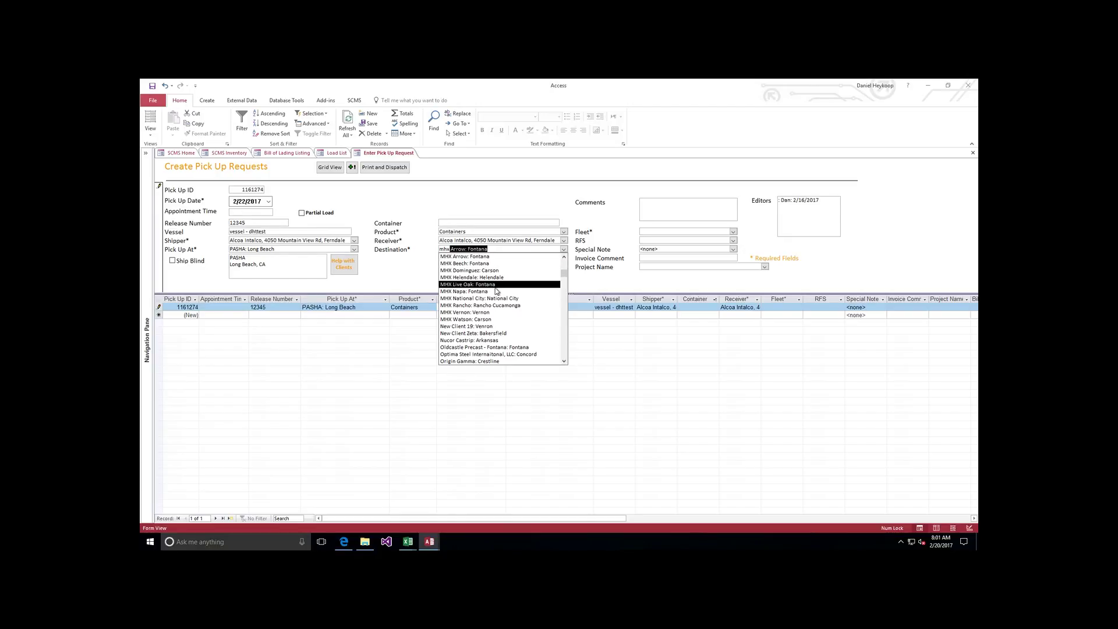
left_click(483, 319)
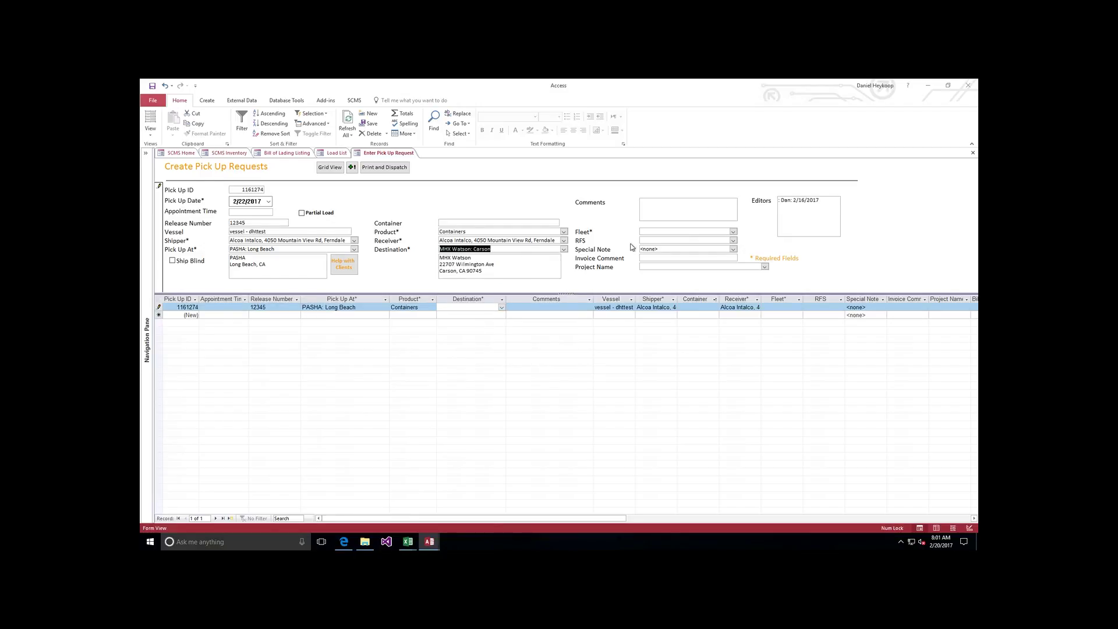
left_click(734, 232)
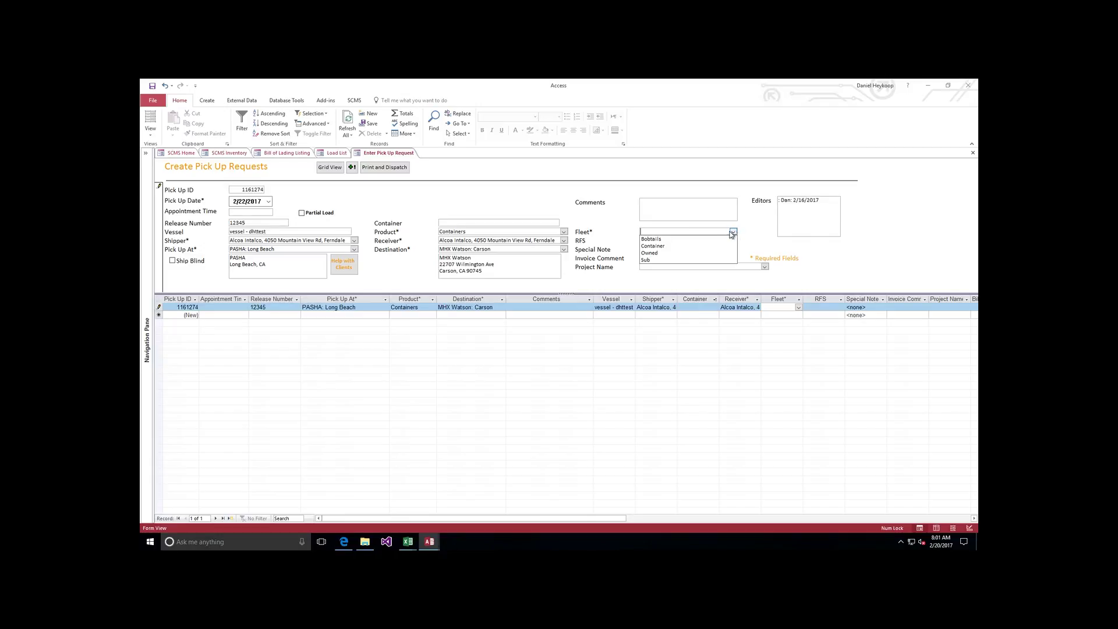
left_click(660, 247)
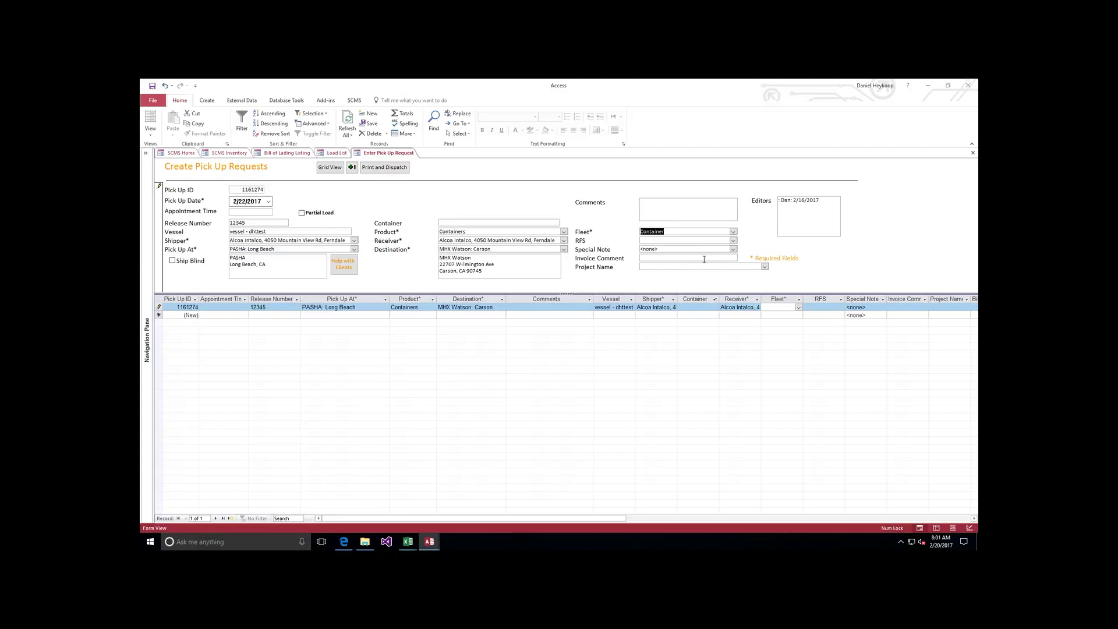
Enter the invoice comment "this will show on invoice".
left_click(679, 258)
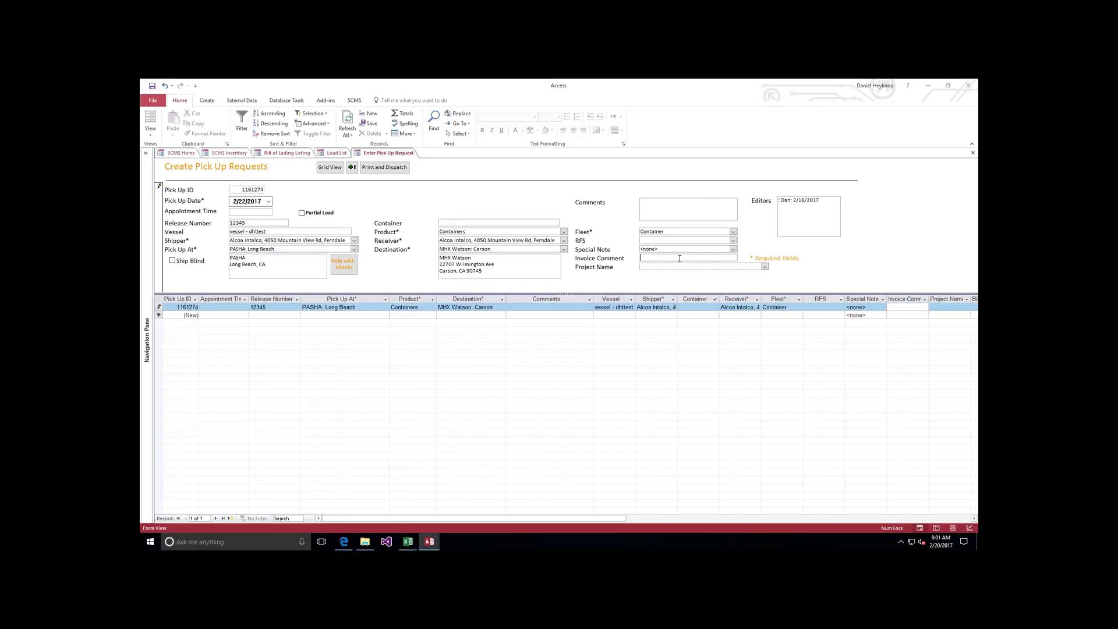
type("this will sho")
type("w of")
type(" invoice")
Duplicate the pick up request with a total count of 3 loads.
left_click(353, 169)
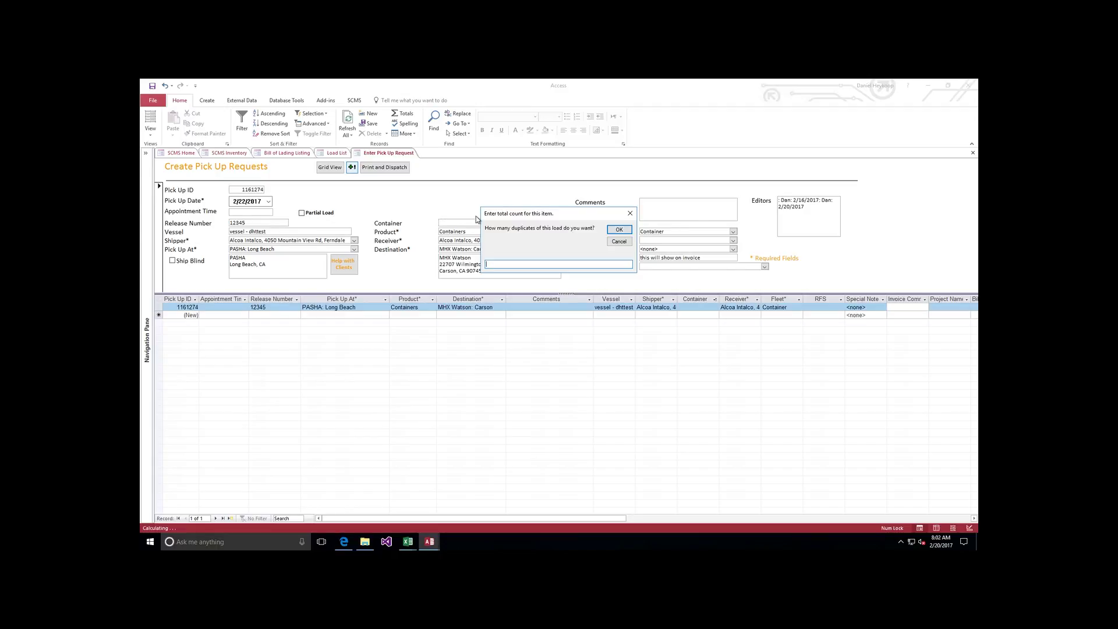
type("3")
key("Return")
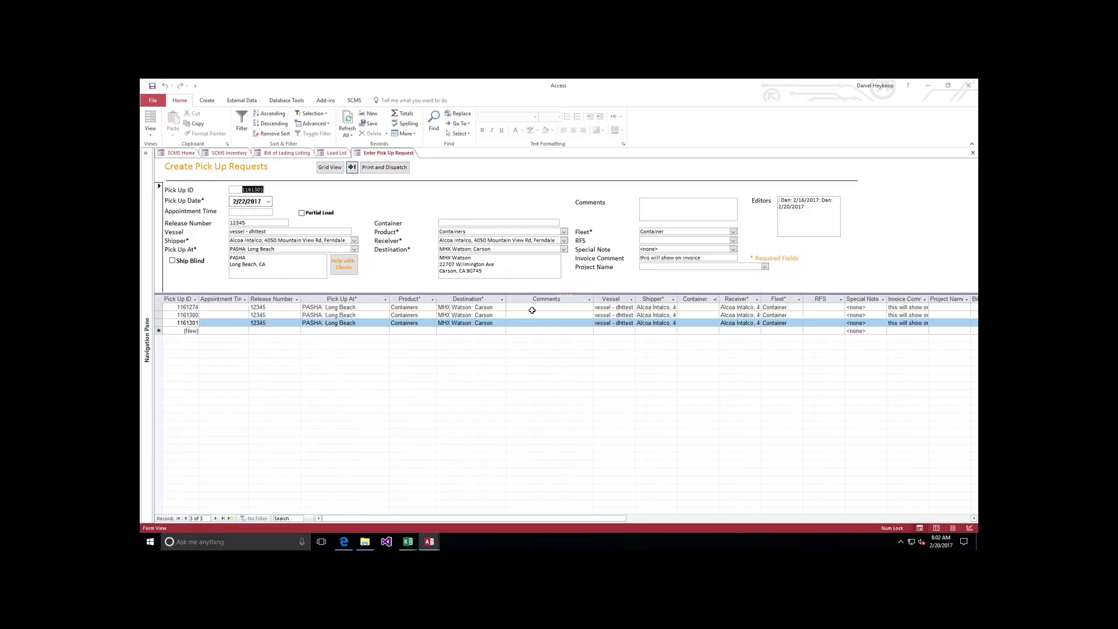
Enter the container numbers C123, C124 and C125 for the three pick up requests in the grid.
left_click(690, 308)
type("C123")
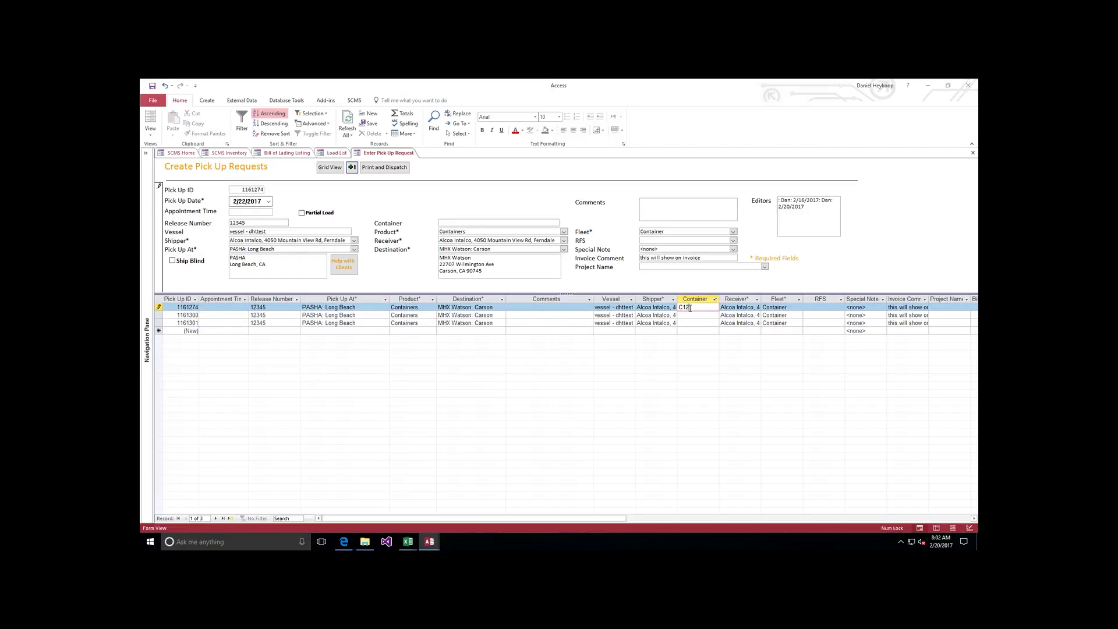
key("Down")
type("C124")
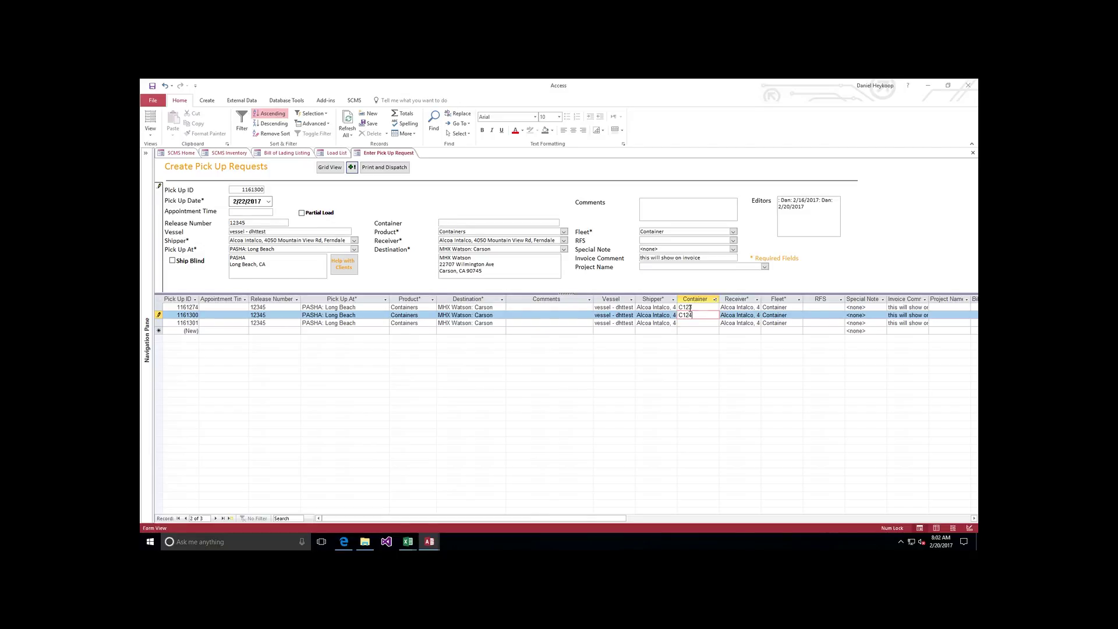
key("Down")
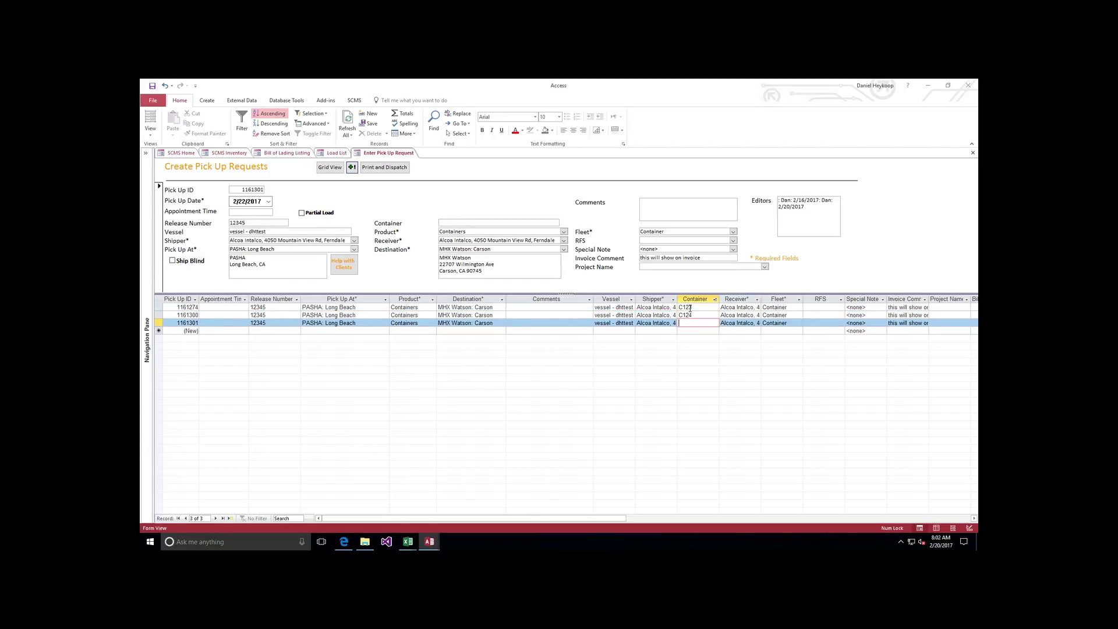
type("C125")
key("Up")
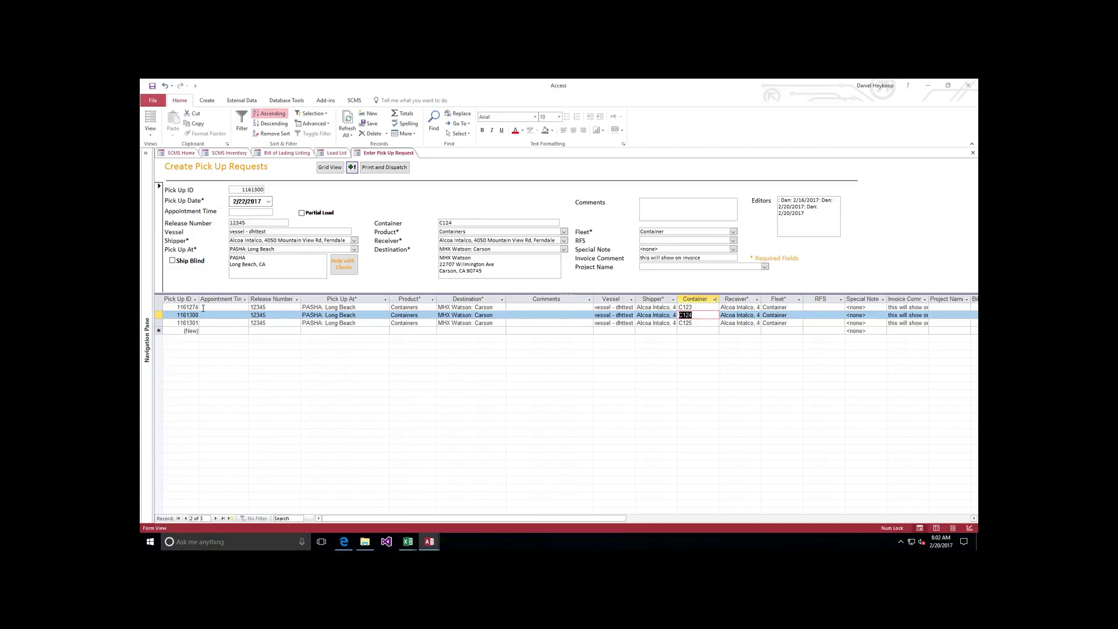
left_click(679, 232)
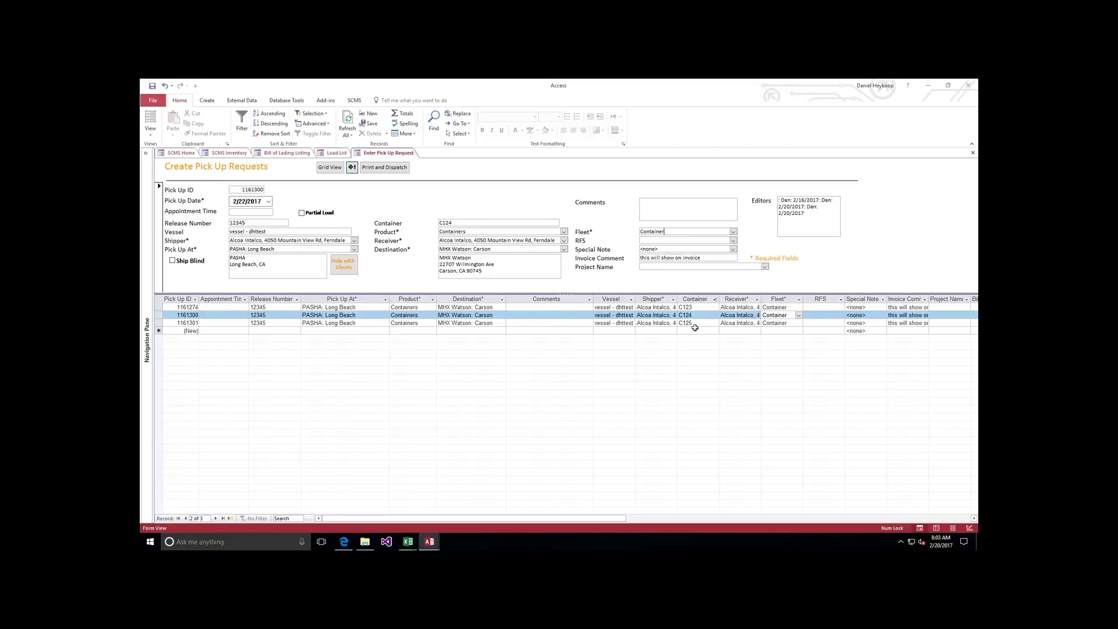
Print and dispatch the pick up requests with the dispatch note "dhtest", and close the print preview and the request form.
left_click(388, 170)
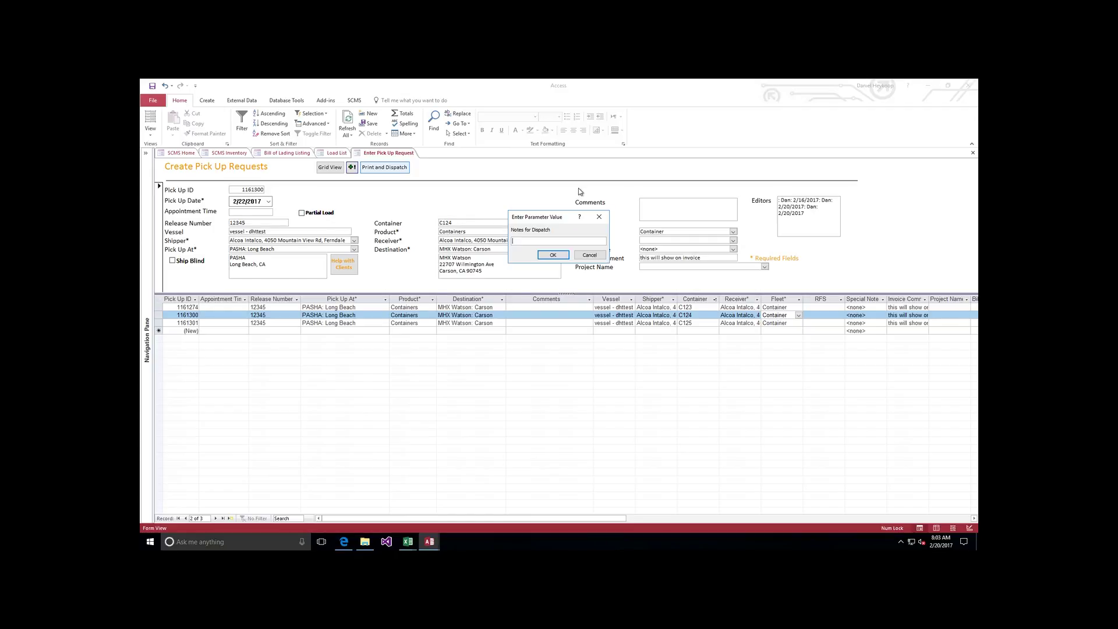
type("dhtest")
left_click(554, 255)
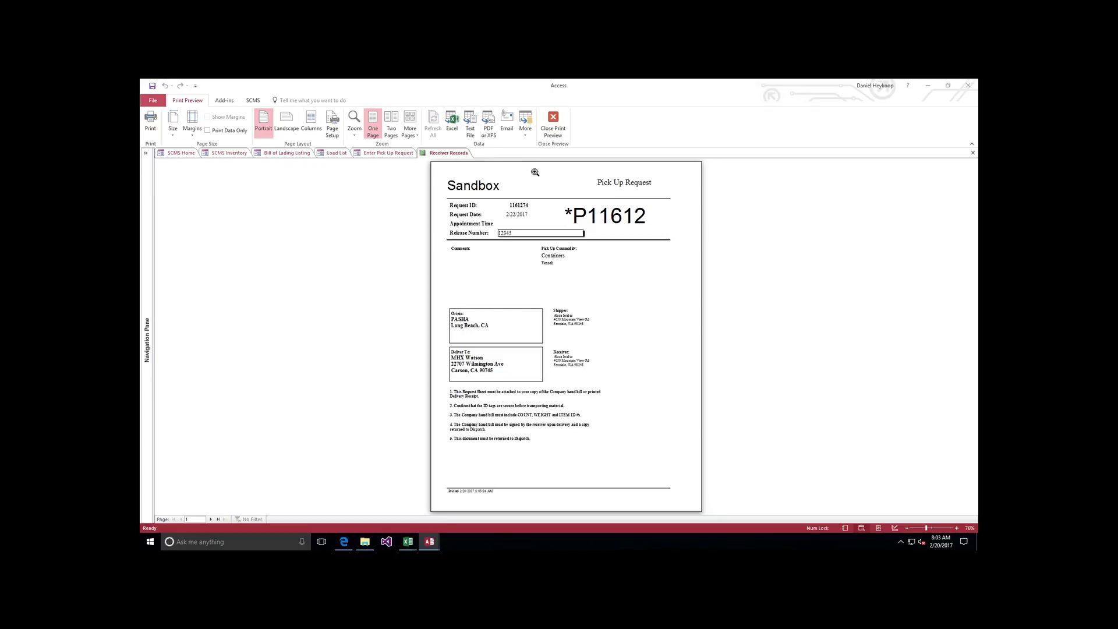
left_click(553, 123)
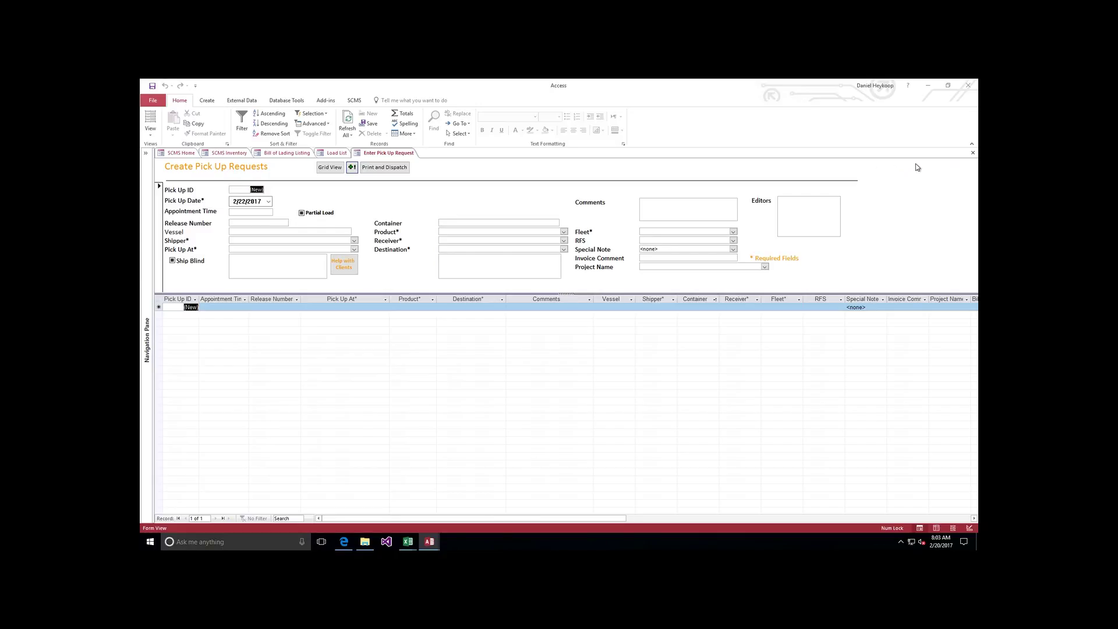
left_click(971, 153)
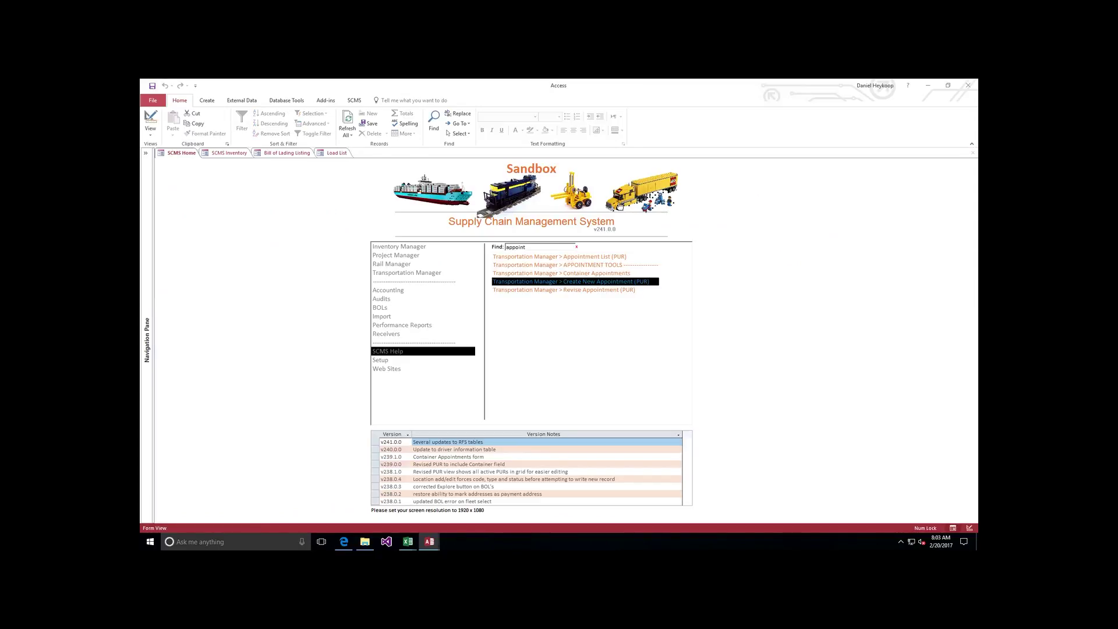
View the pick up request appointment list, close it, and open the Container Appointments list.
left_click(598, 257)
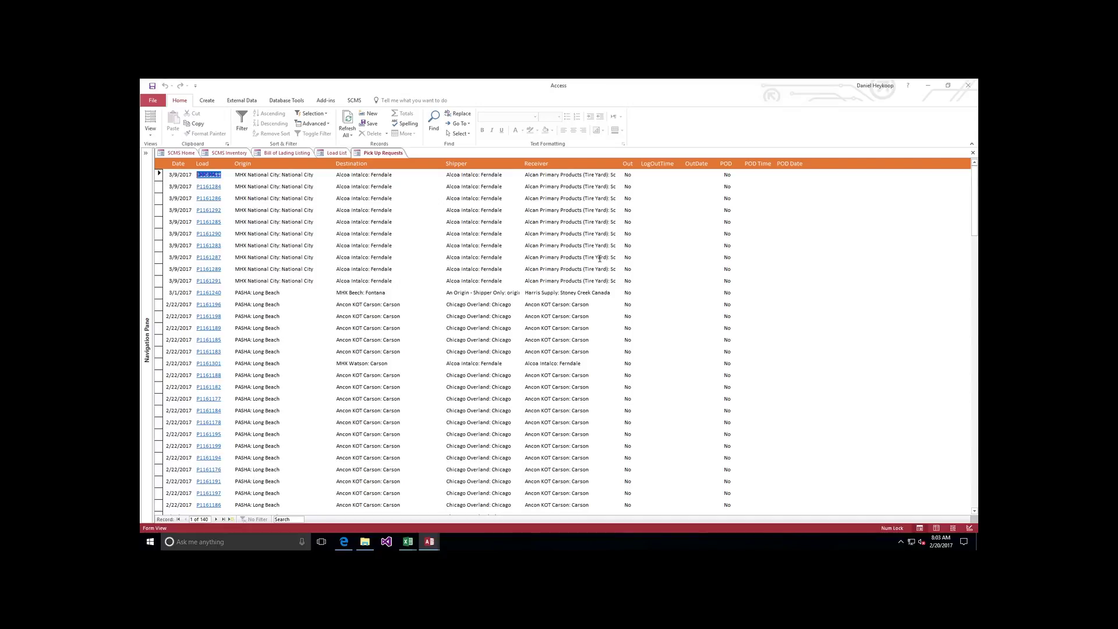
left_click(972, 153)
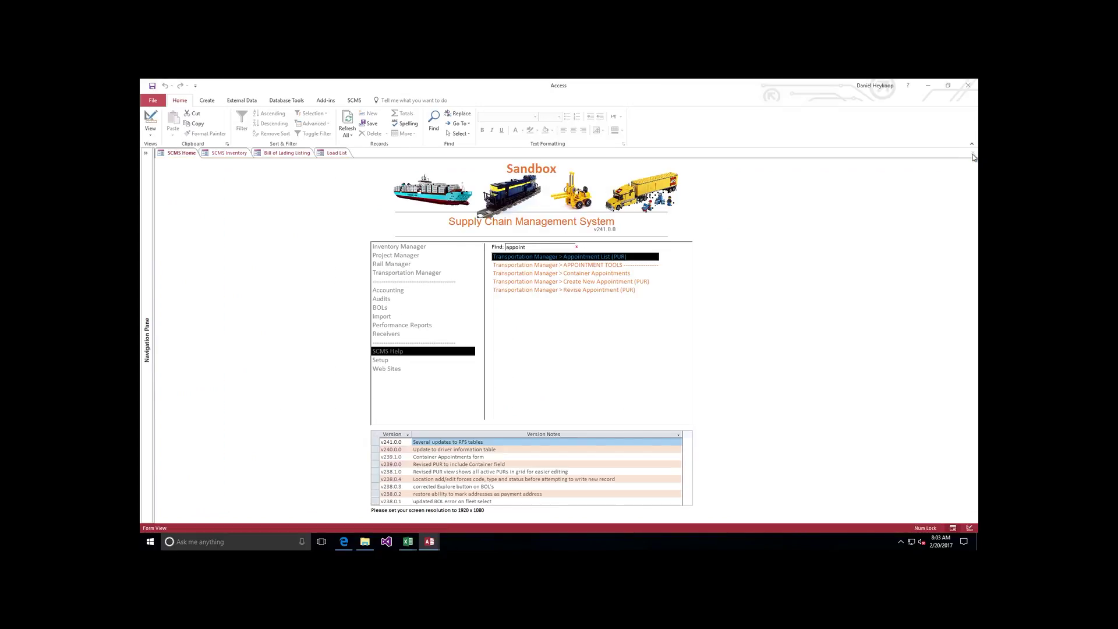
left_click(583, 274)
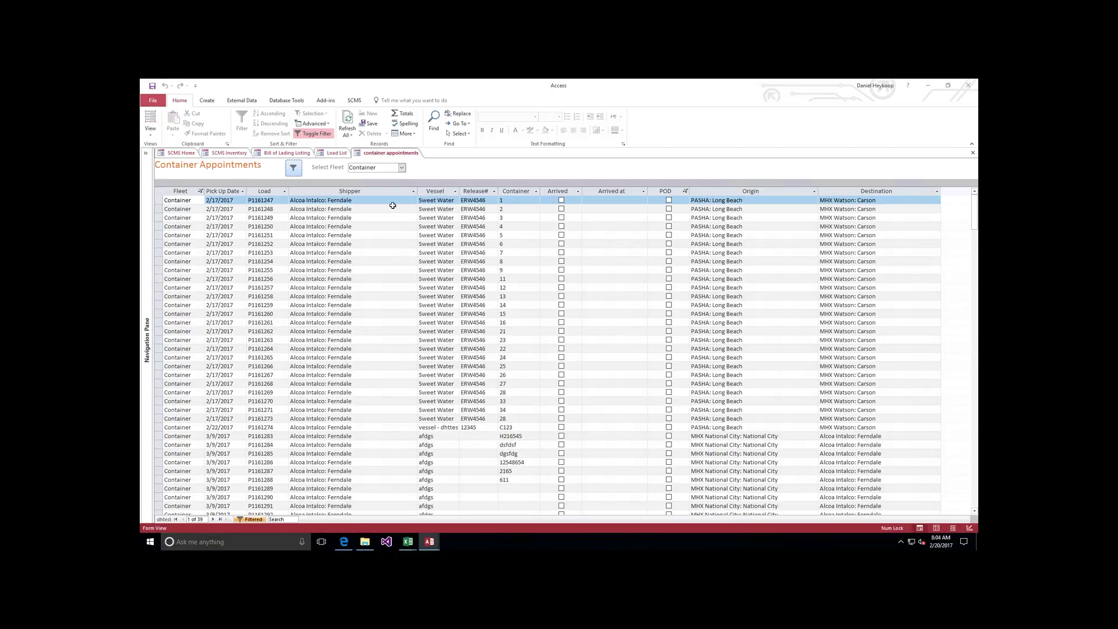
View the appointments of the Bobtails fleet and the Sub fleet, and set the fleet selection back to Container.
left_click(401, 168)
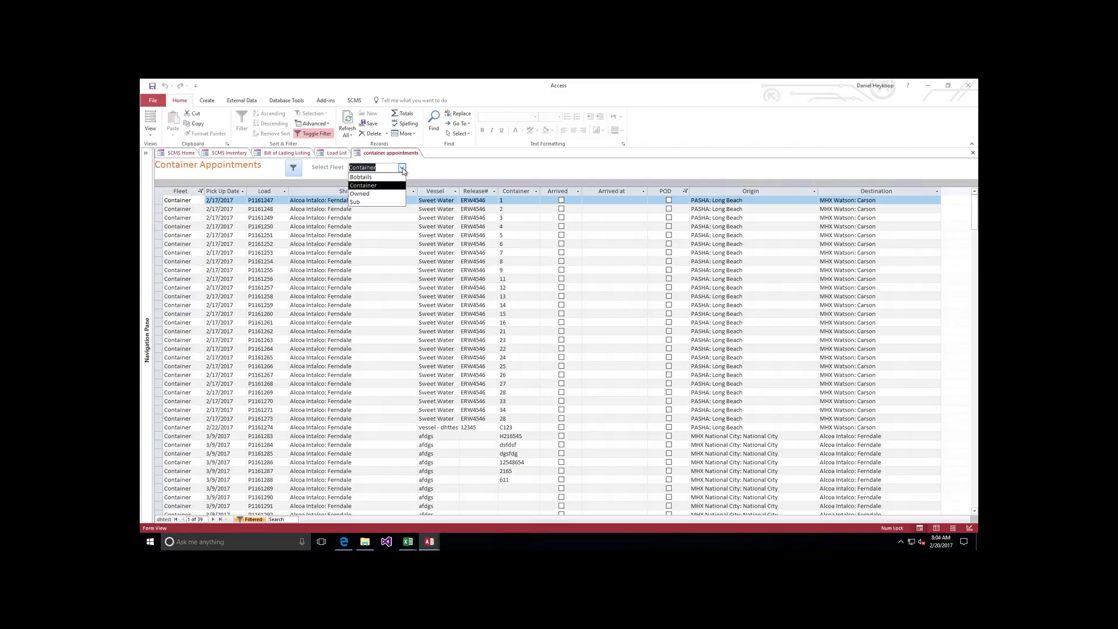
left_click(378, 177)
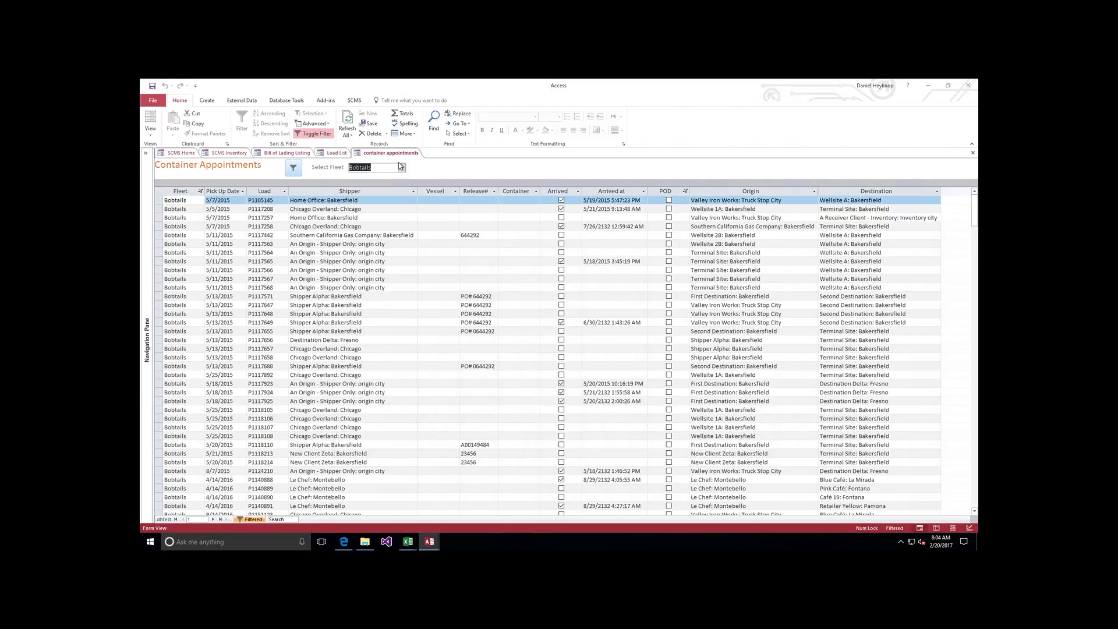
left_click(402, 167)
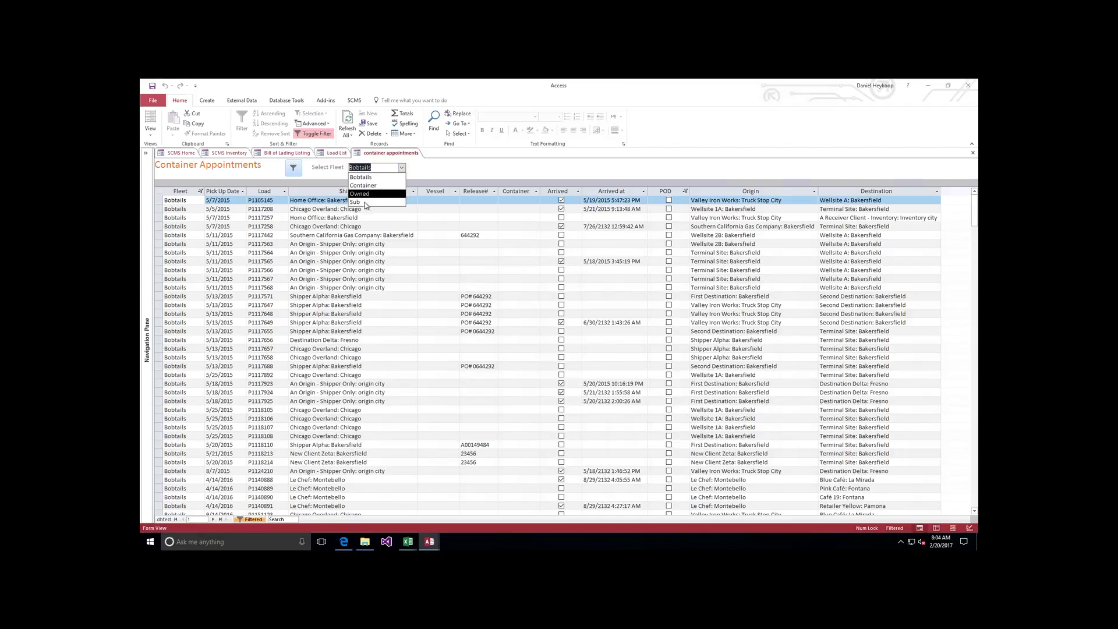
left_click(366, 202)
left_click(401, 167)
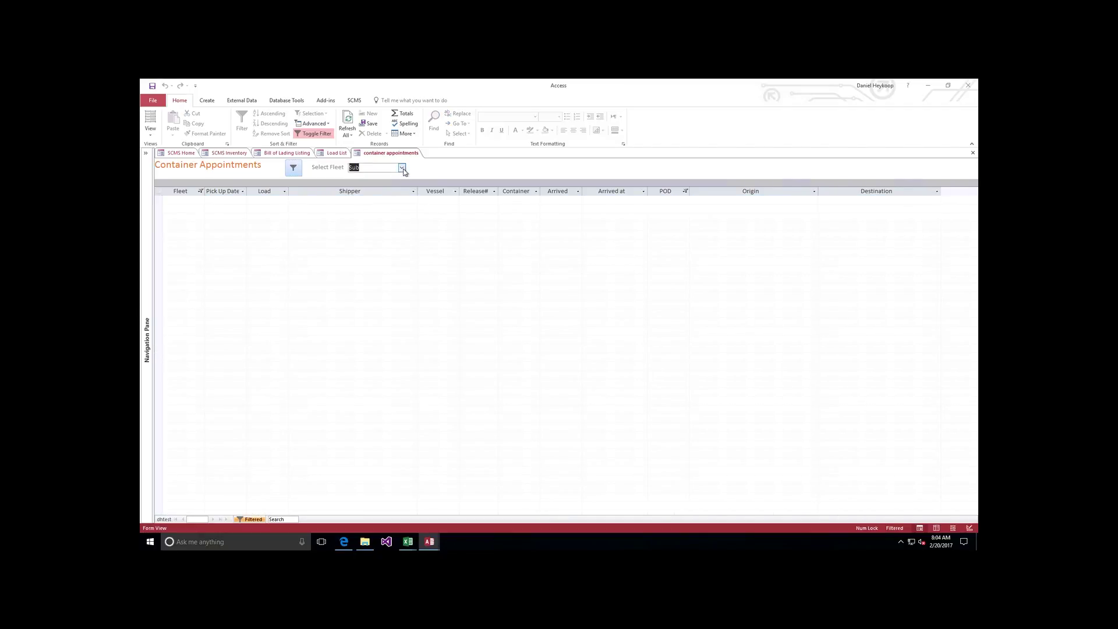
left_click(375, 184)
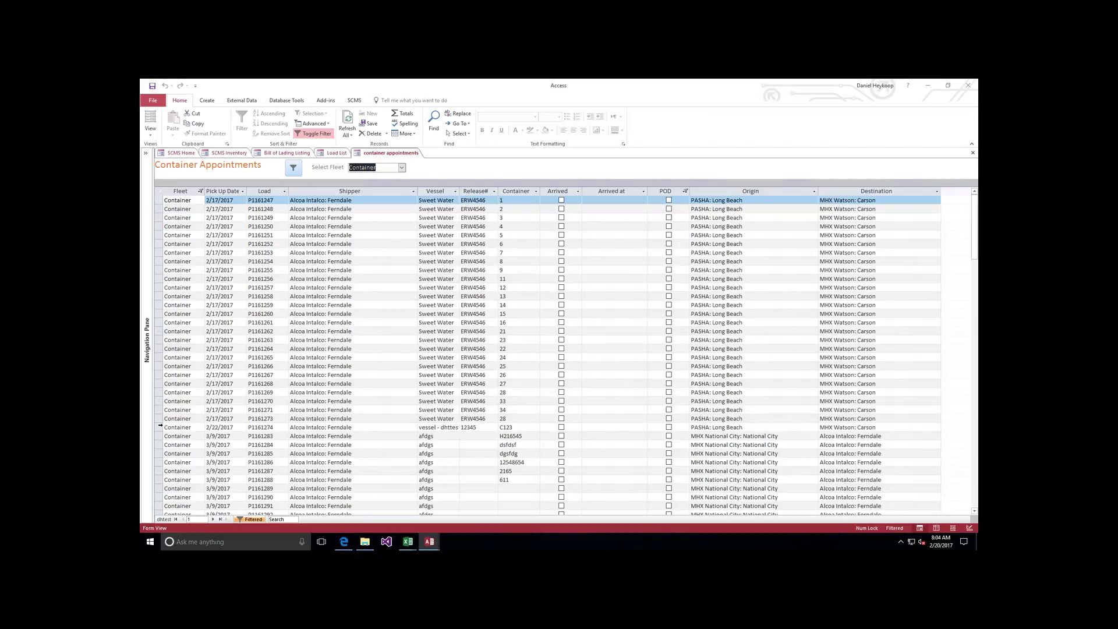
Locate the new pick up requests in the list and filter it to appointments whose vessel equals "vessel - dhttest".
left_click(159, 426)
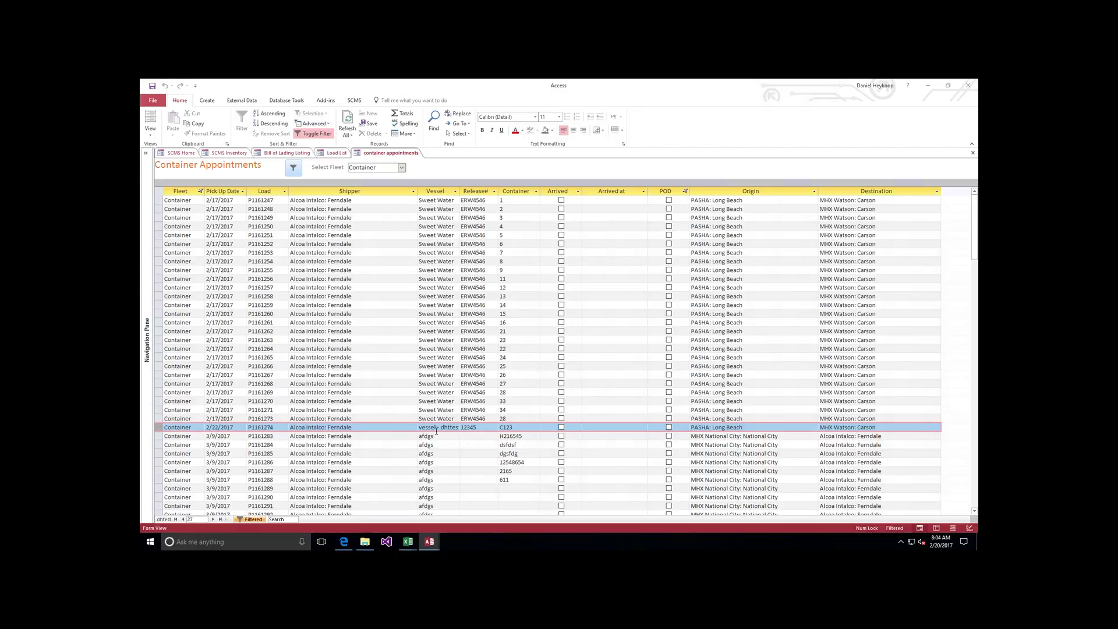
left_click(975, 503)
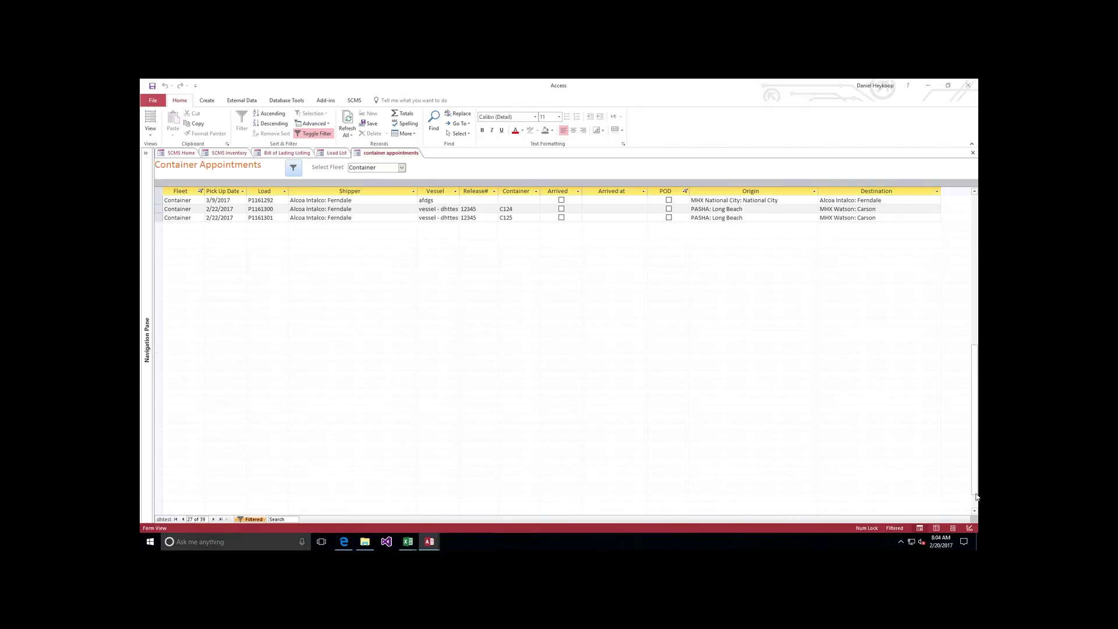
left_click(976, 208)
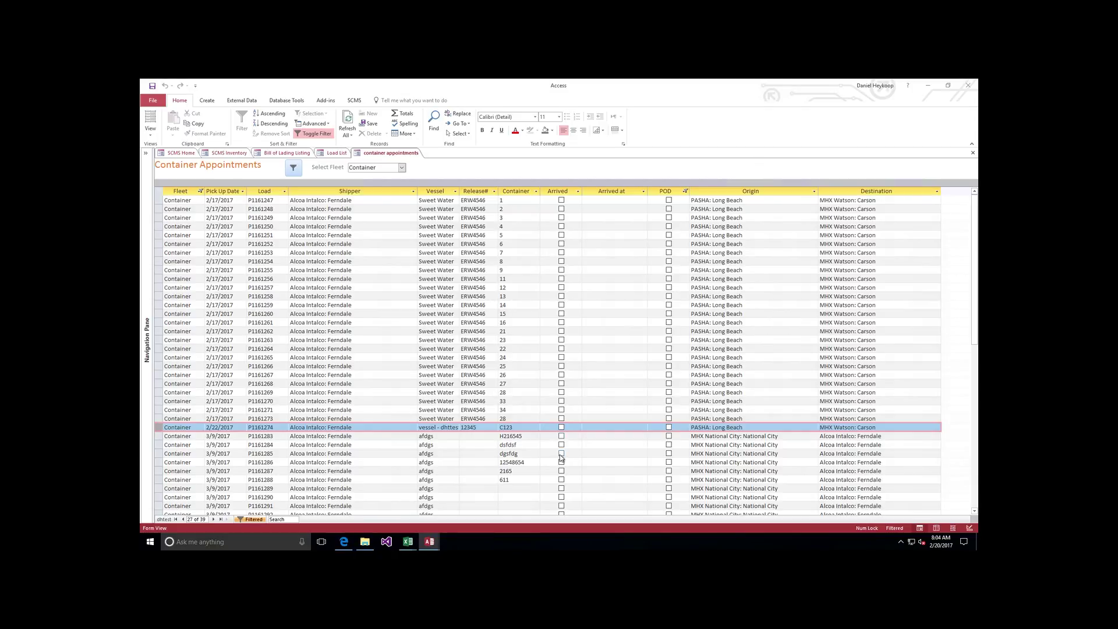
left_click(439, 430)
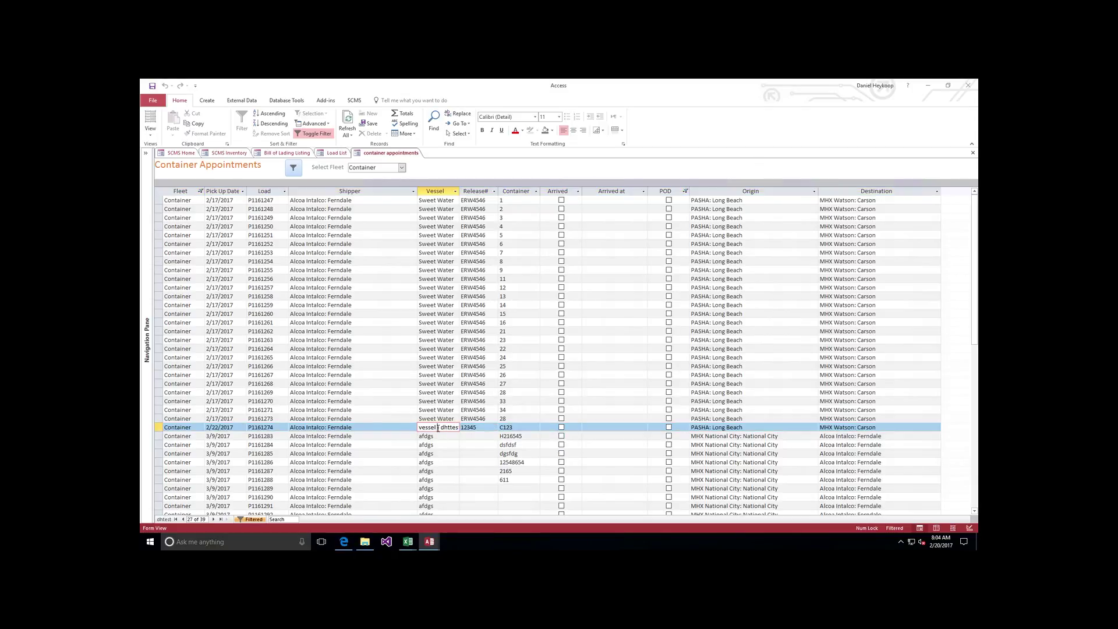
right_click(438, 430)
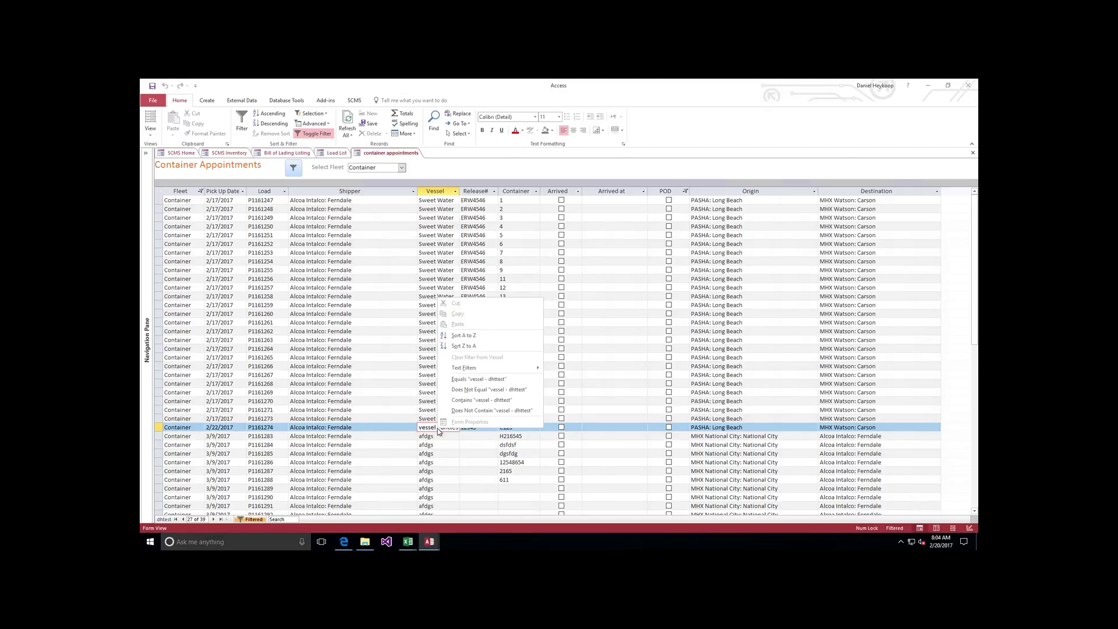
left_click(477, 379)
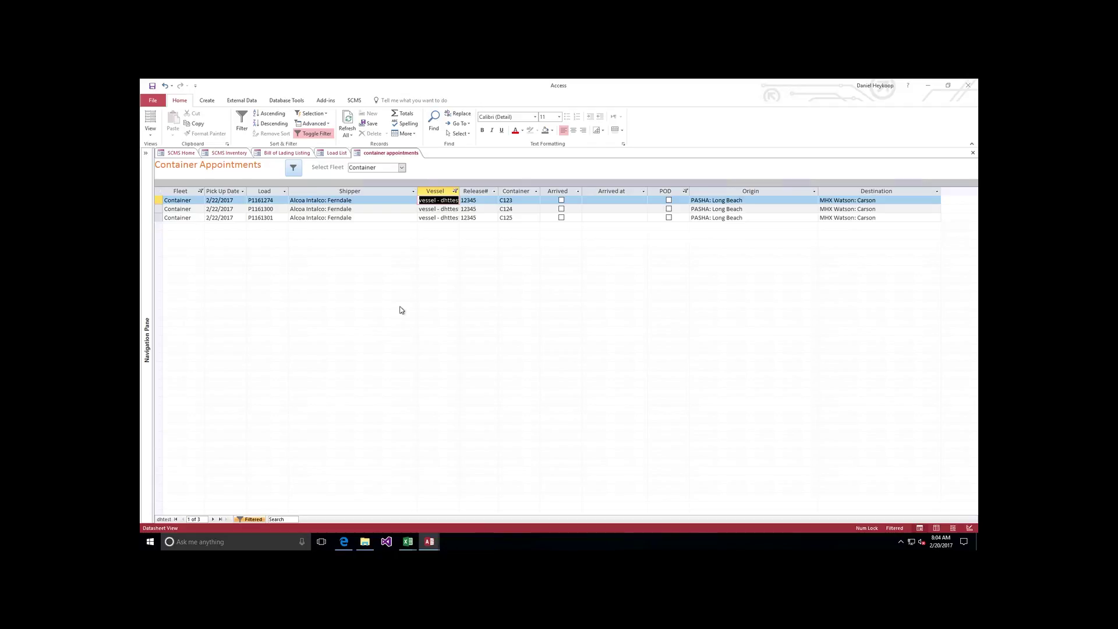
Remove the vessel filter, select the Container fleet again, and toggle the list's filter off and back on.
left_click(329, 102)
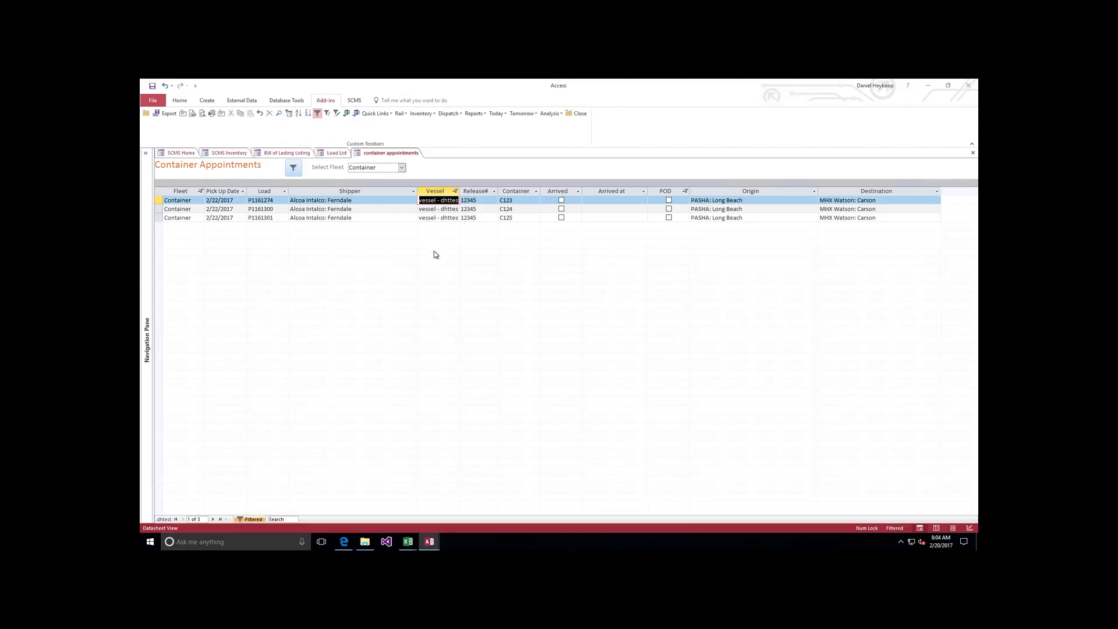
left_click(316, 114)
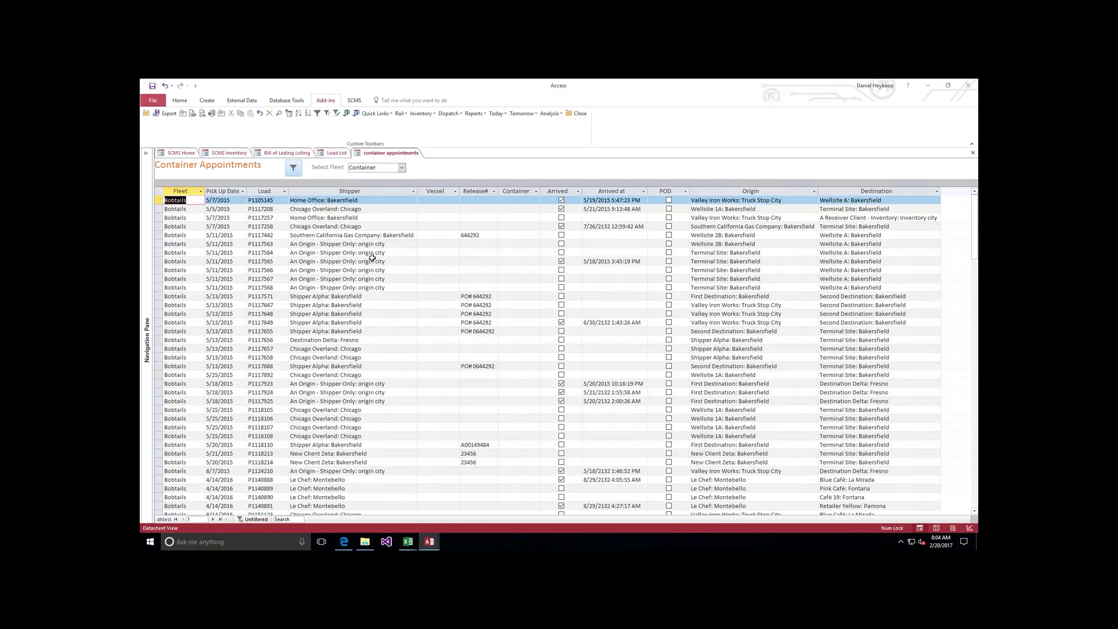
left_click(403, 169)
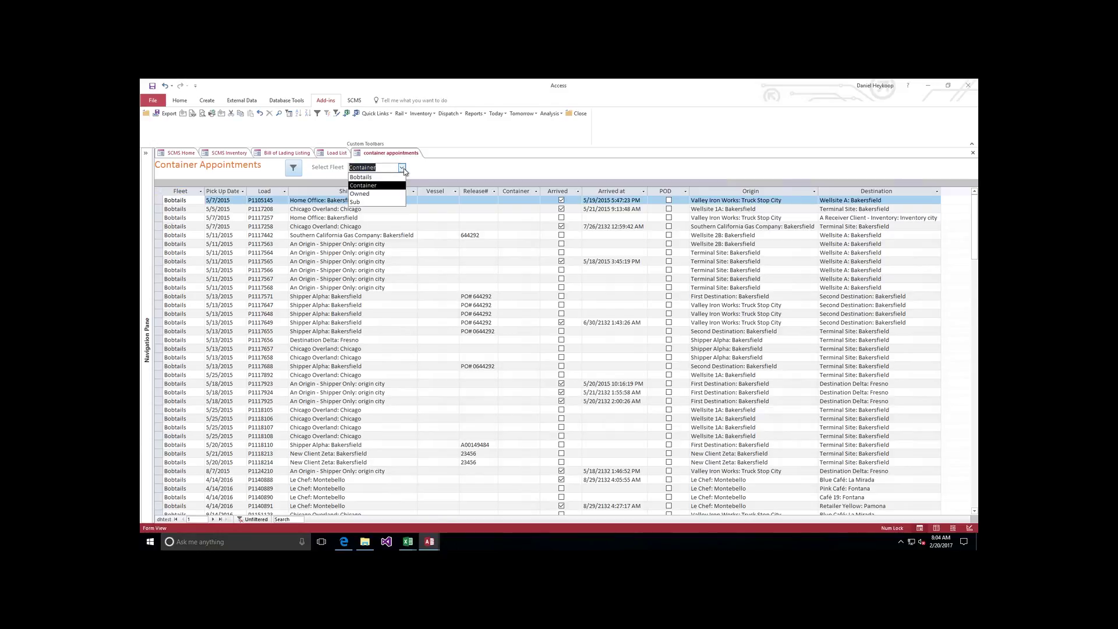
left_click(371, 185)
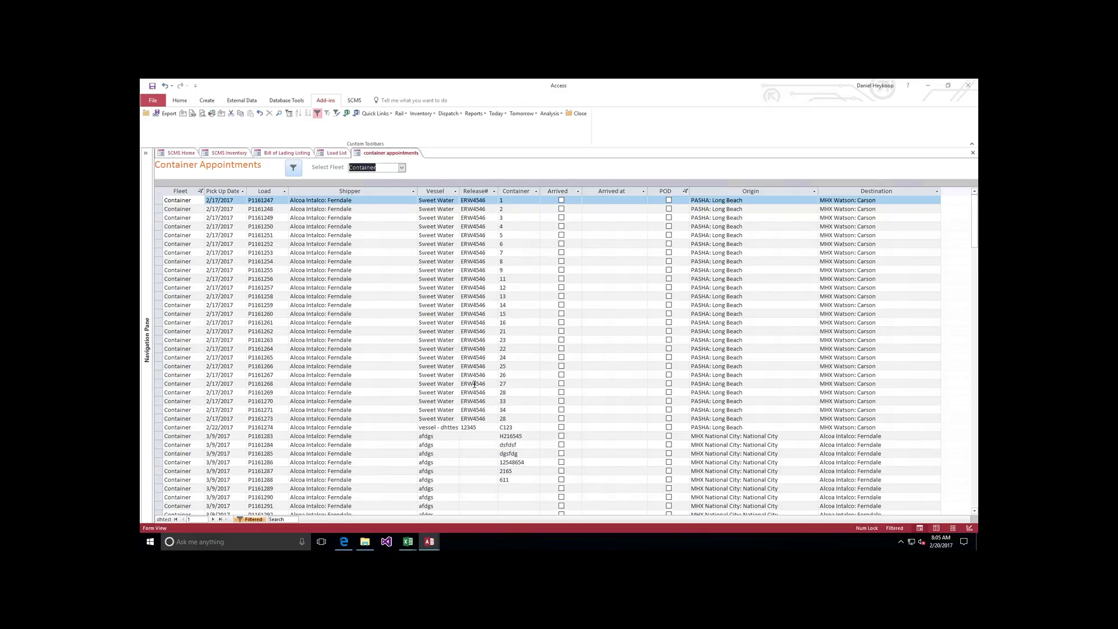
left_click(294, 168)
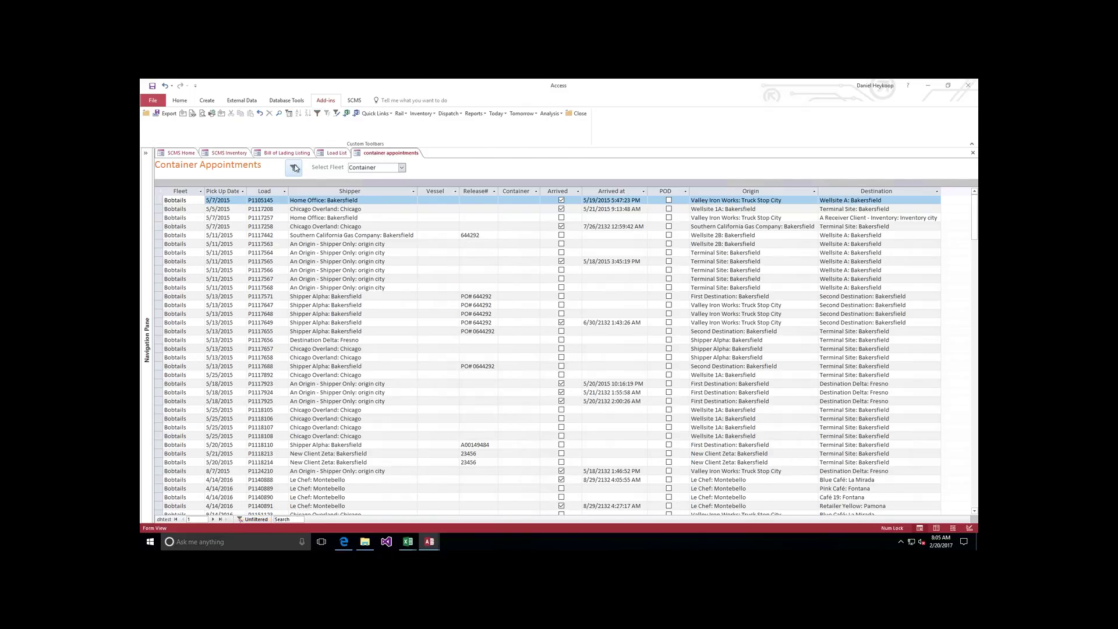
left_click(293, 168)
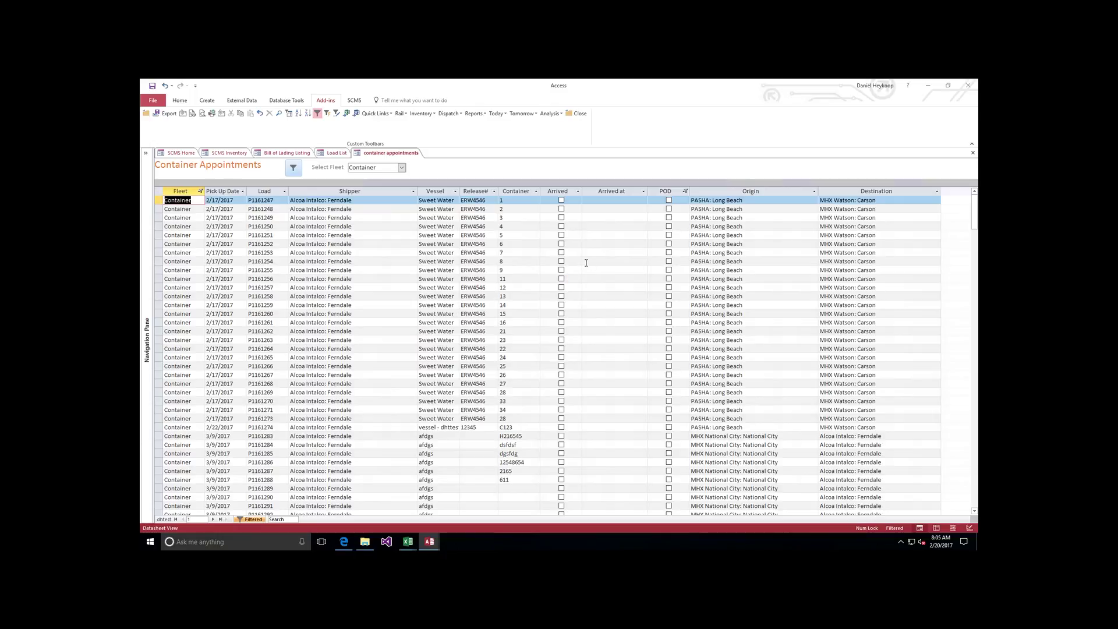
Filter the container appointments to exclude the vessel "vessel - dhttest".
right_click(444, 429)
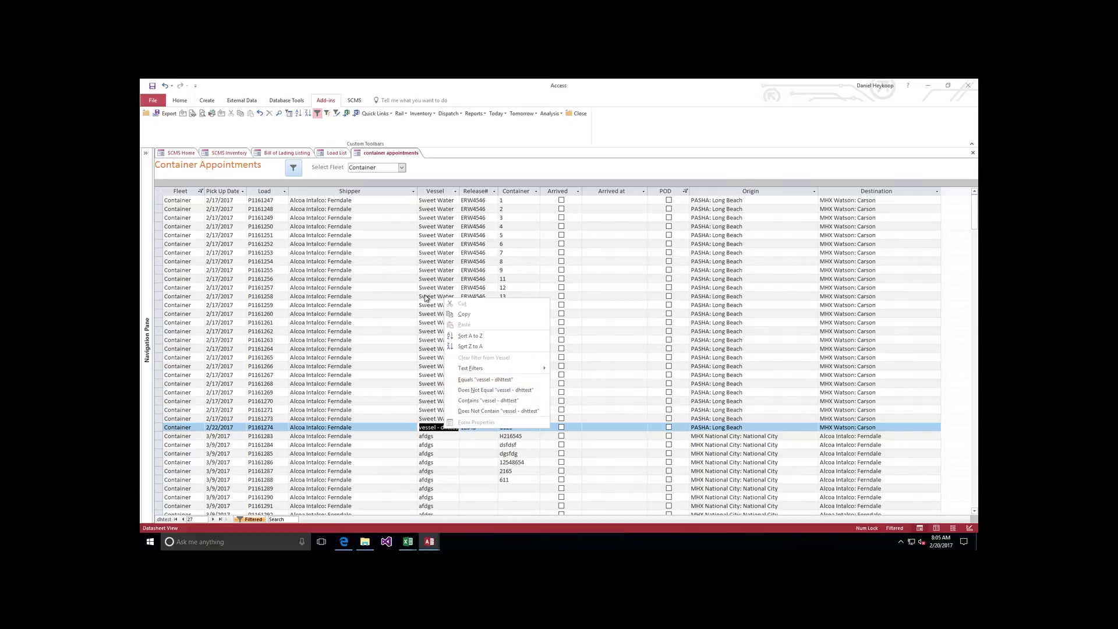
key("Escape")
left_click(432, 463)
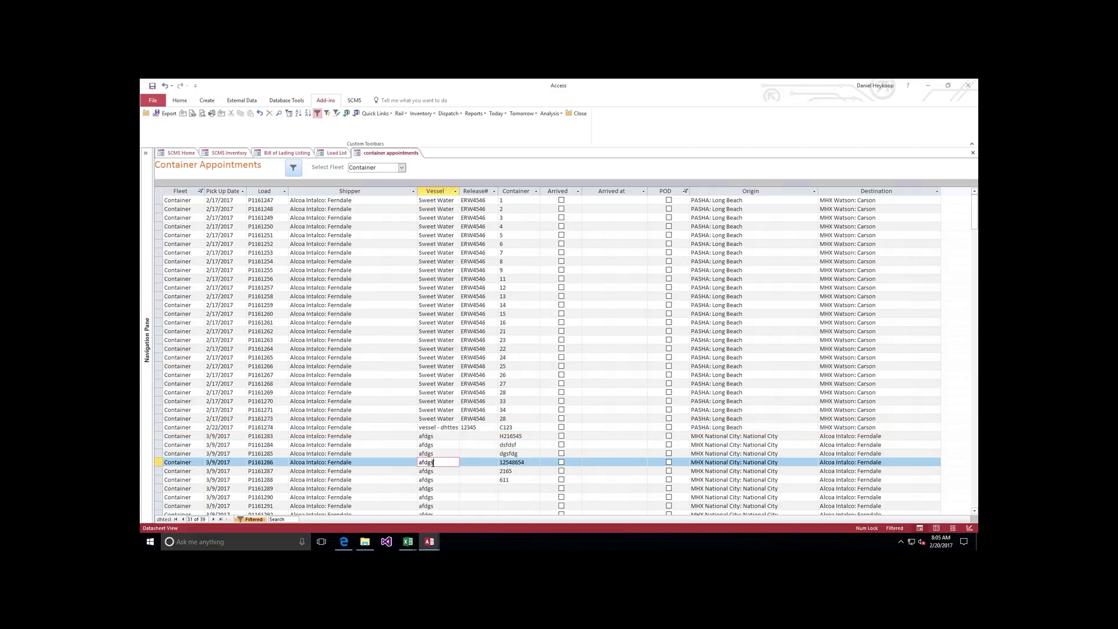
right_click(453, 427)
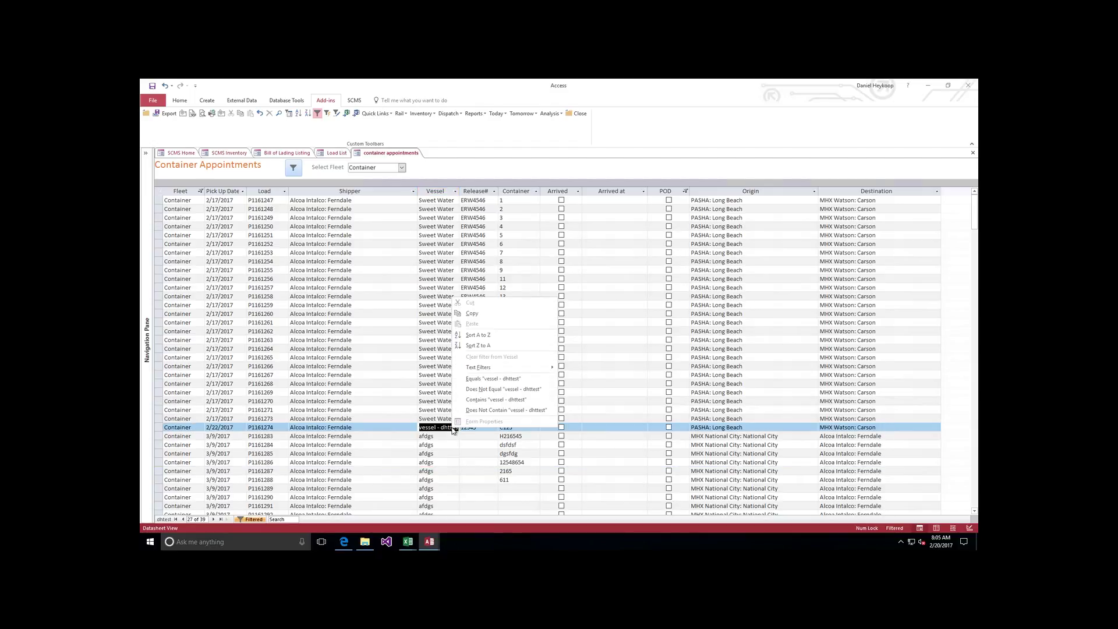
left_click(501, 389)
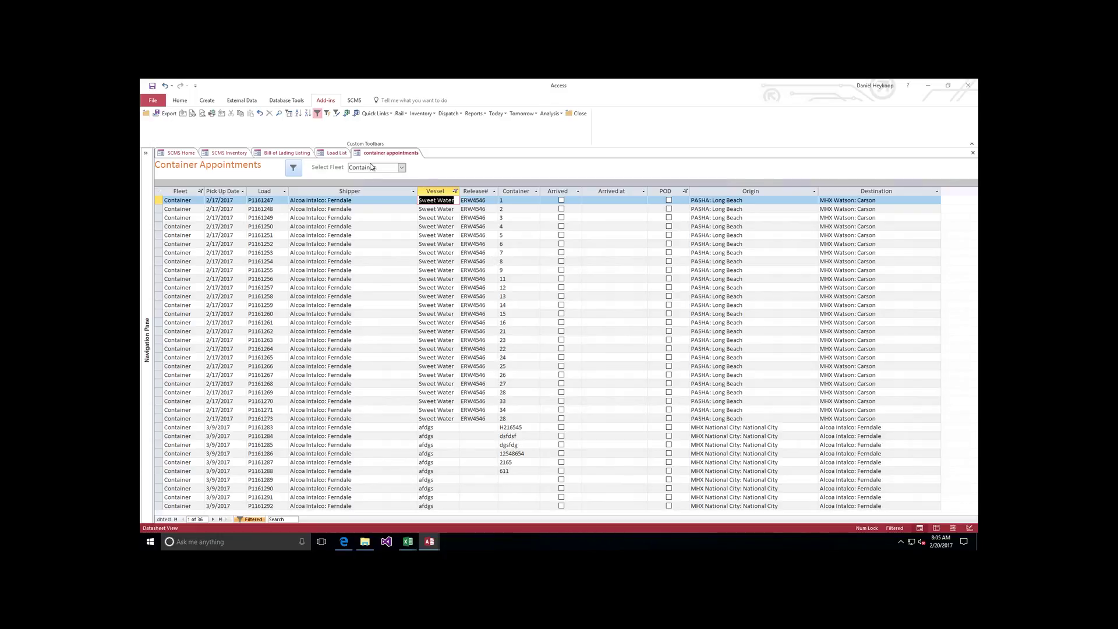
Reset the list to the Container fleet, filter it to vessel "vessel - dhttest", and select the Arrived field of container C123.
left_click(295, 167)
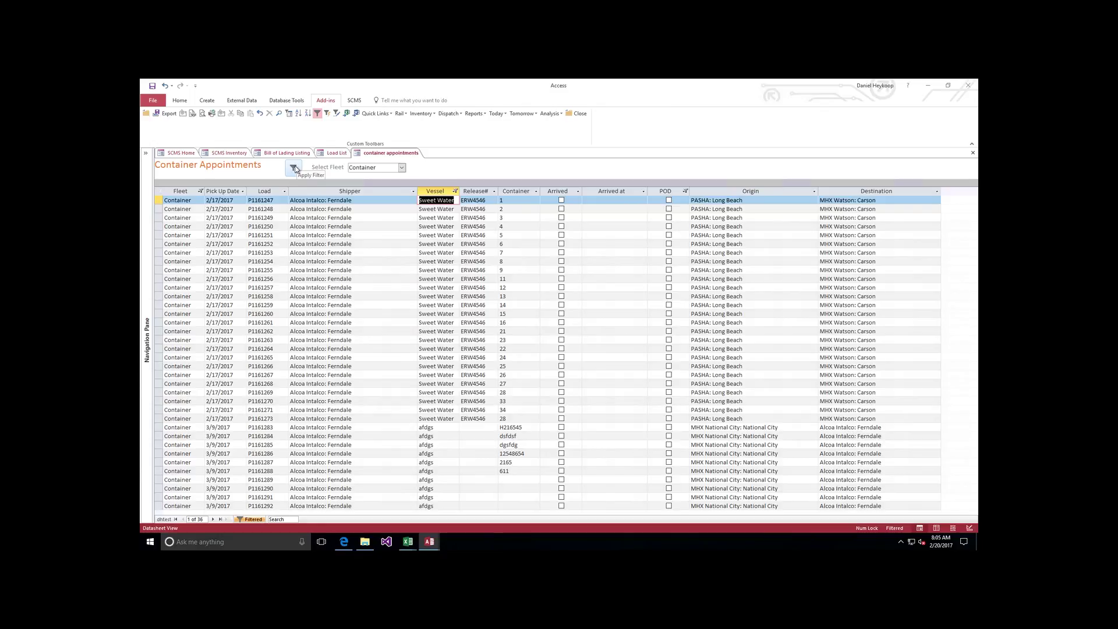
left_click(401, 167)
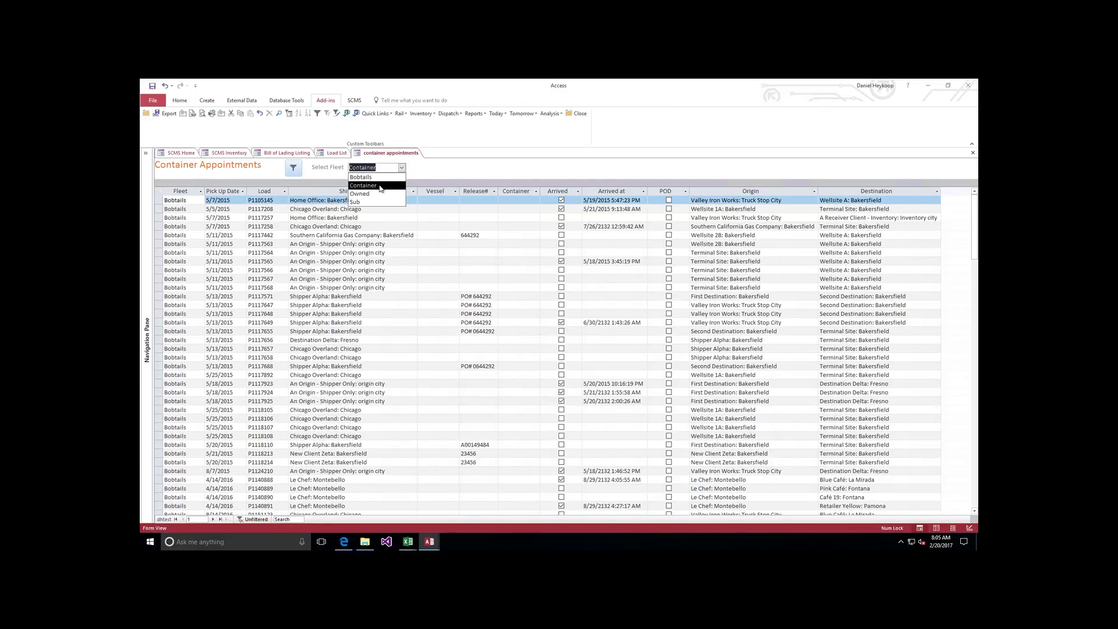
left_click(379, 185)
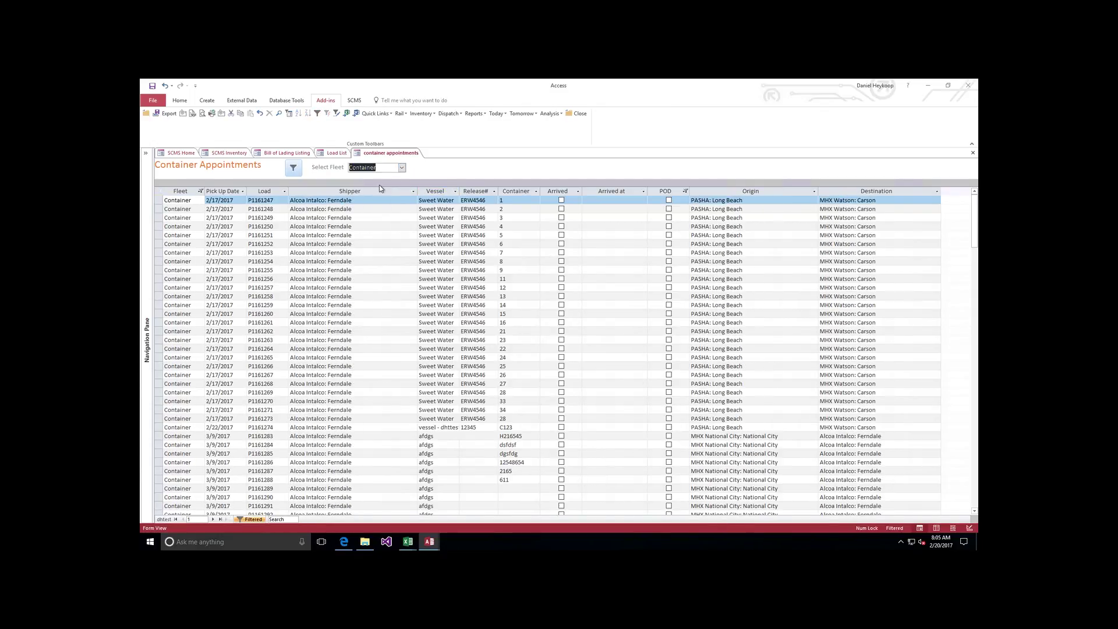
right_click(446, 429)
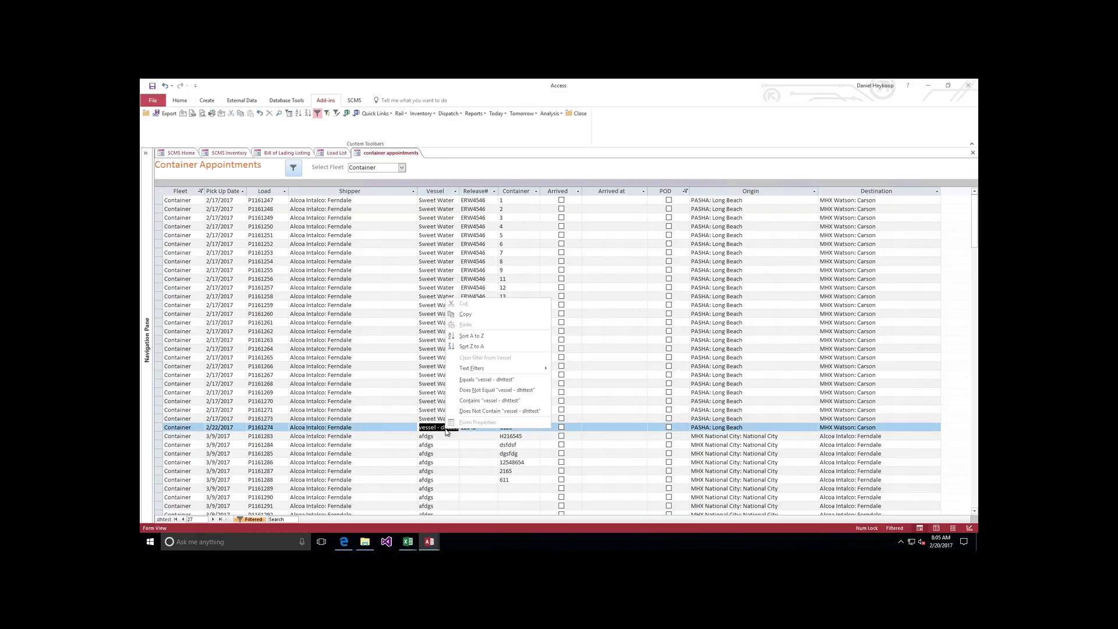
left_click(483, 381)
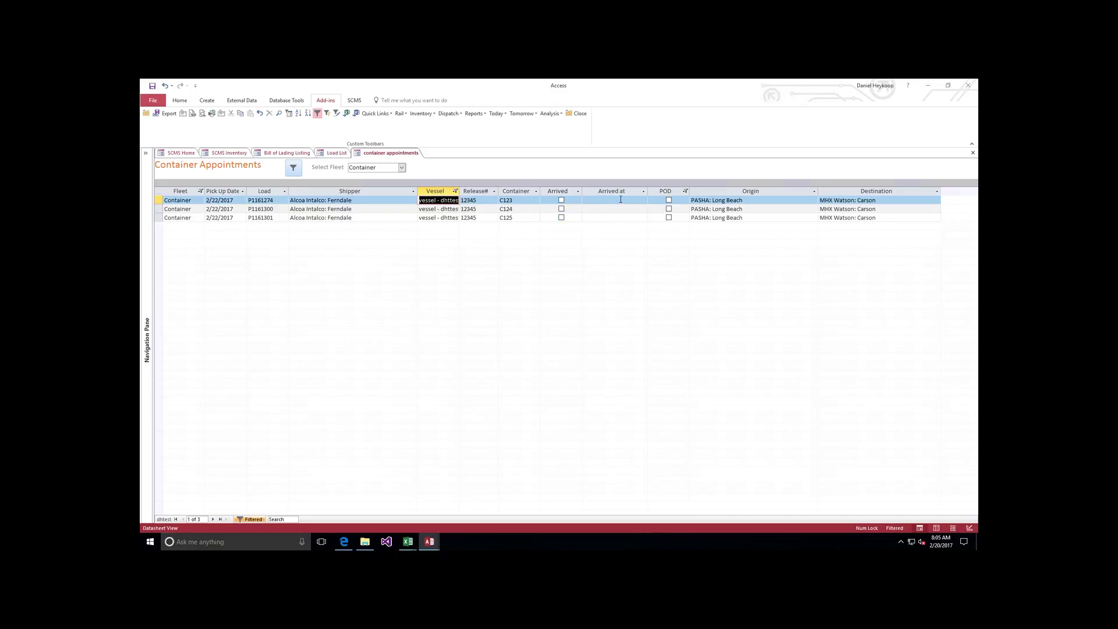
left_click(563, 202)
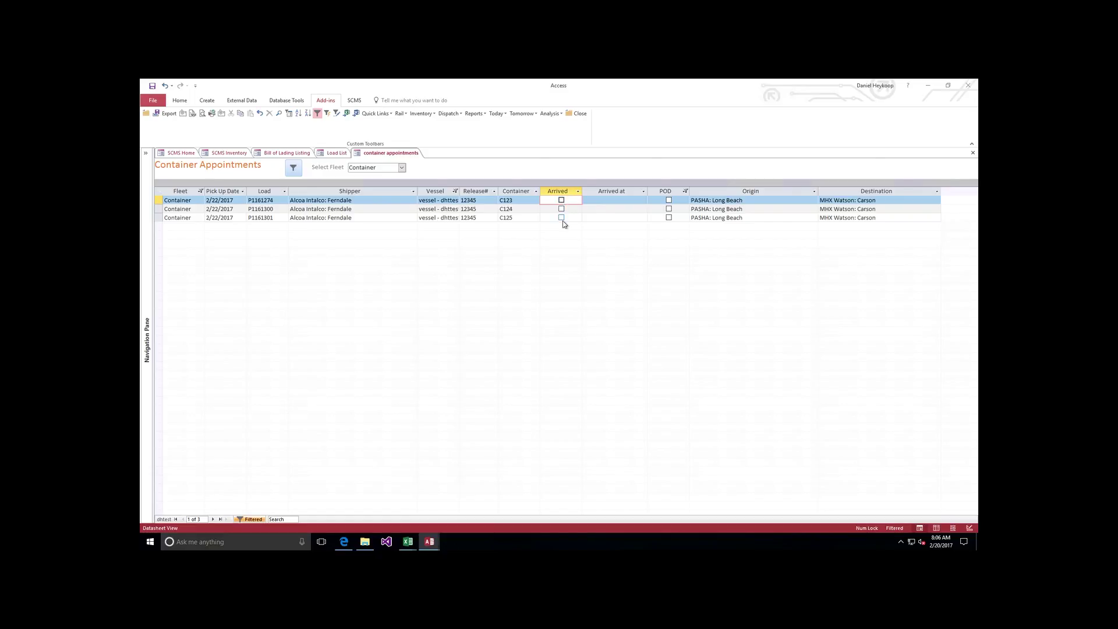
Remove the filters and look through the complete appointment list for all fleets, from the first record to the last and back.
left_click(295, 170)
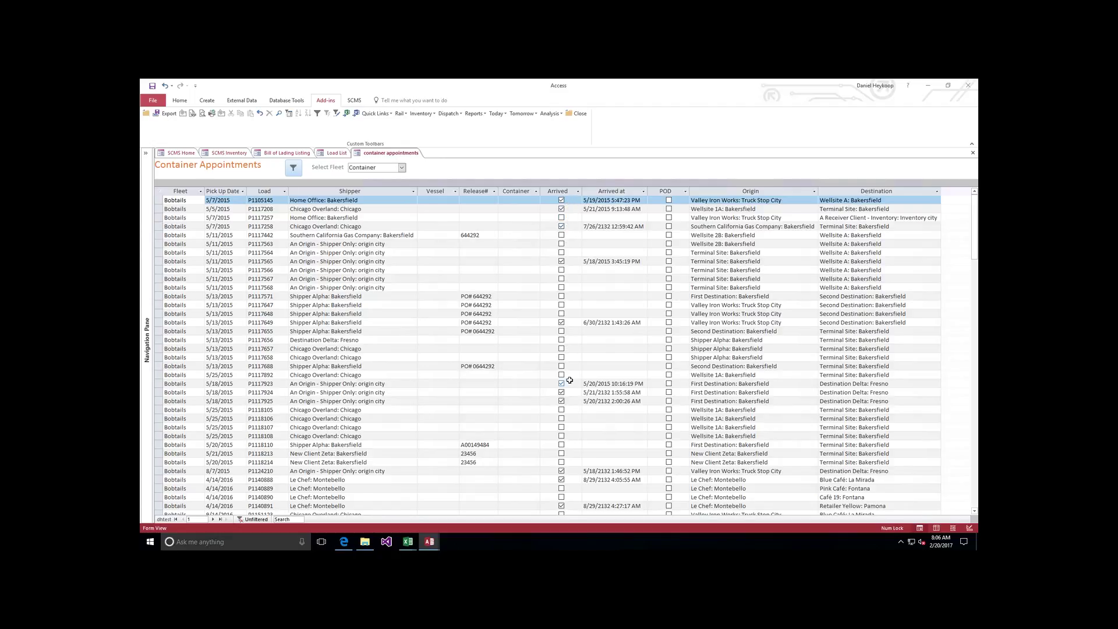
left_click(974, 503)
left_click(974, 503)
left_click(974, 504)
left_click(974, 504)
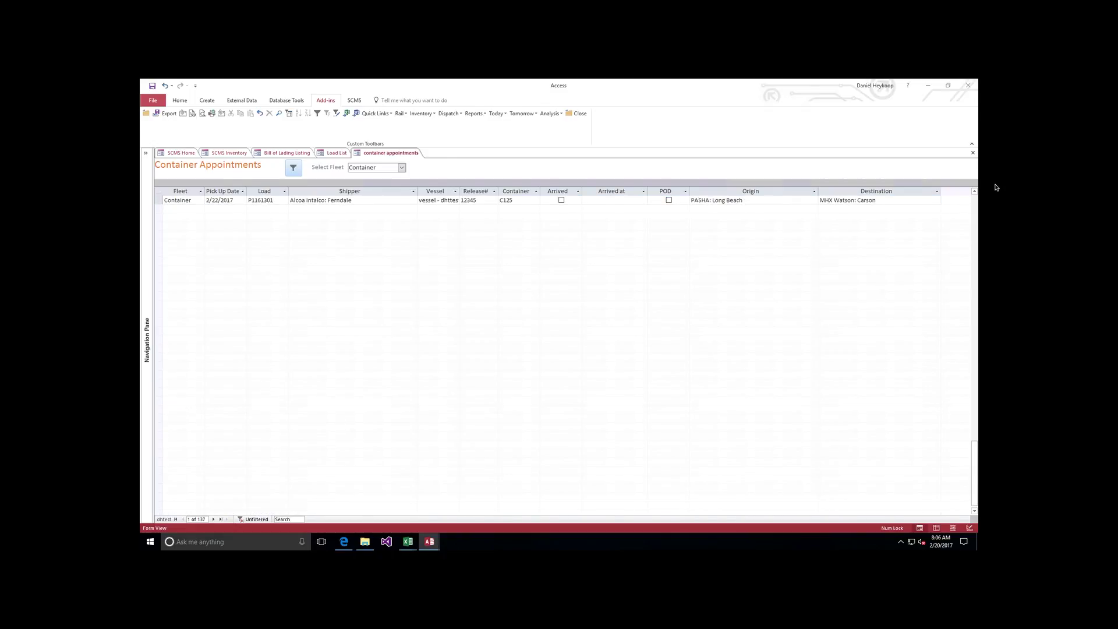
left_click(977, 208)
left_click(976, 208)
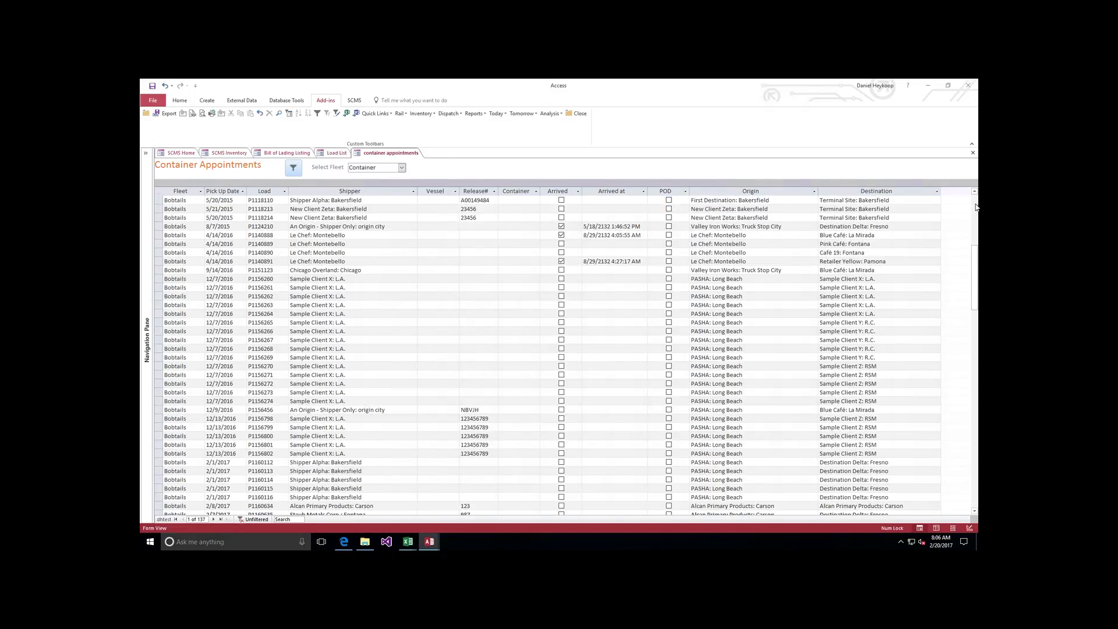
left_click(976, 207)
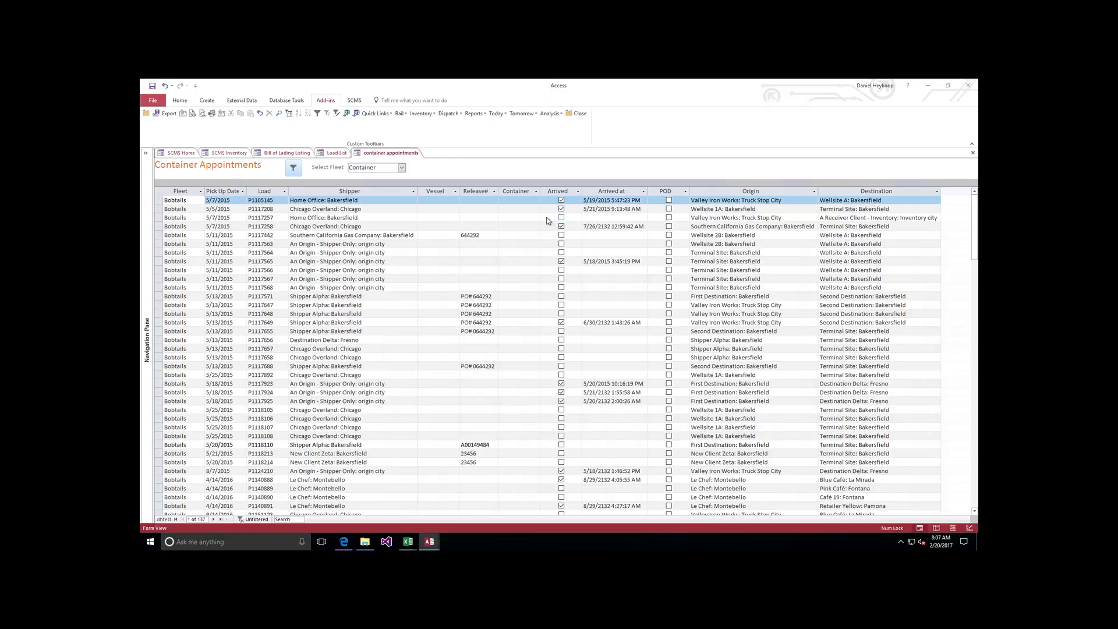
Limit the appointment list to the Container fleet, copy container C123's load number, and find that load in the Load Editor.
left_click(403, 168)
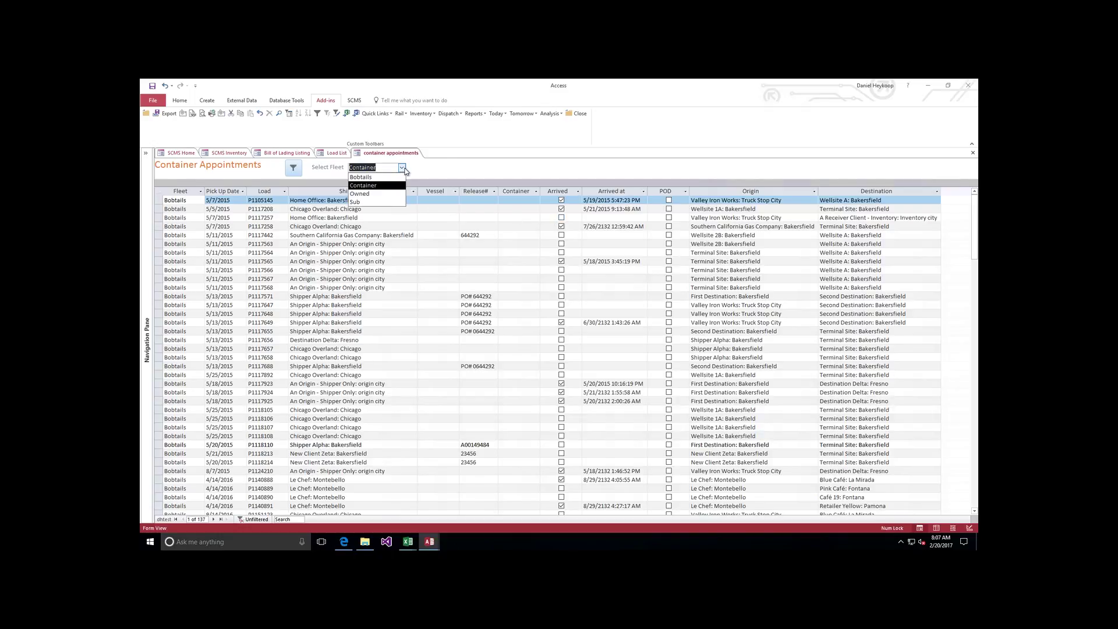
left_click(367, 185)
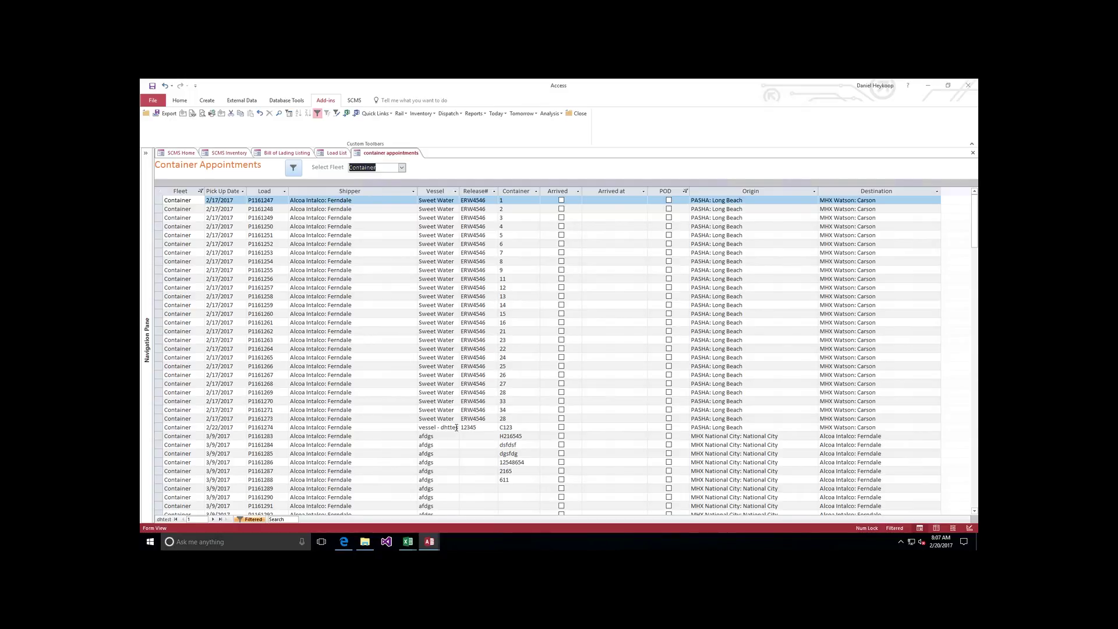
left_click(263, 428)
key("ctrl+c")
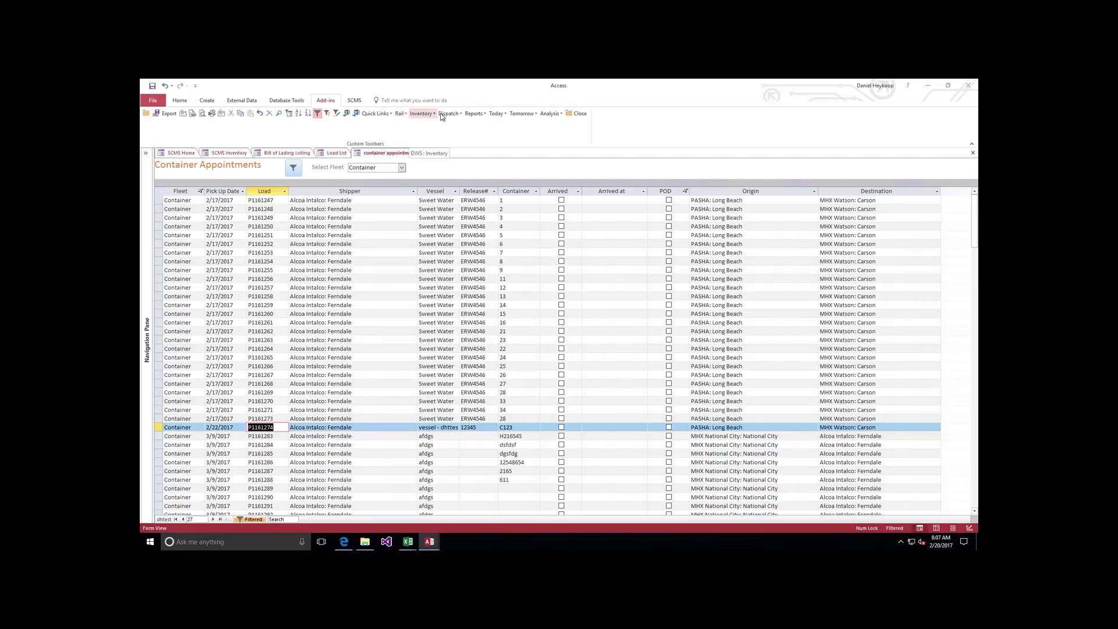
left_click(455, 114)
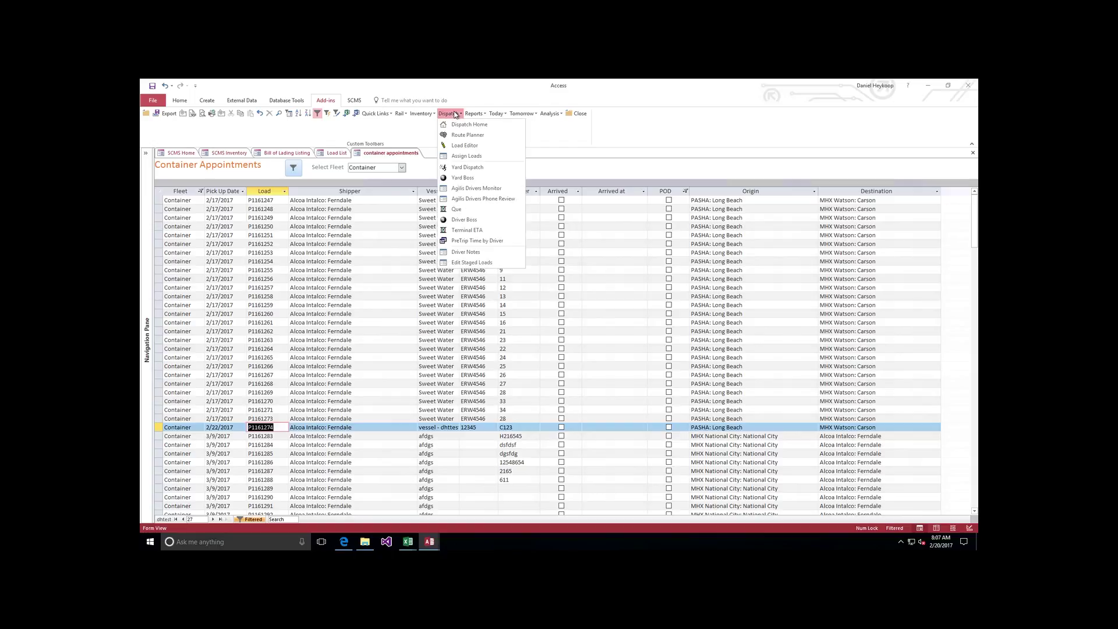
left_click(481, 145)
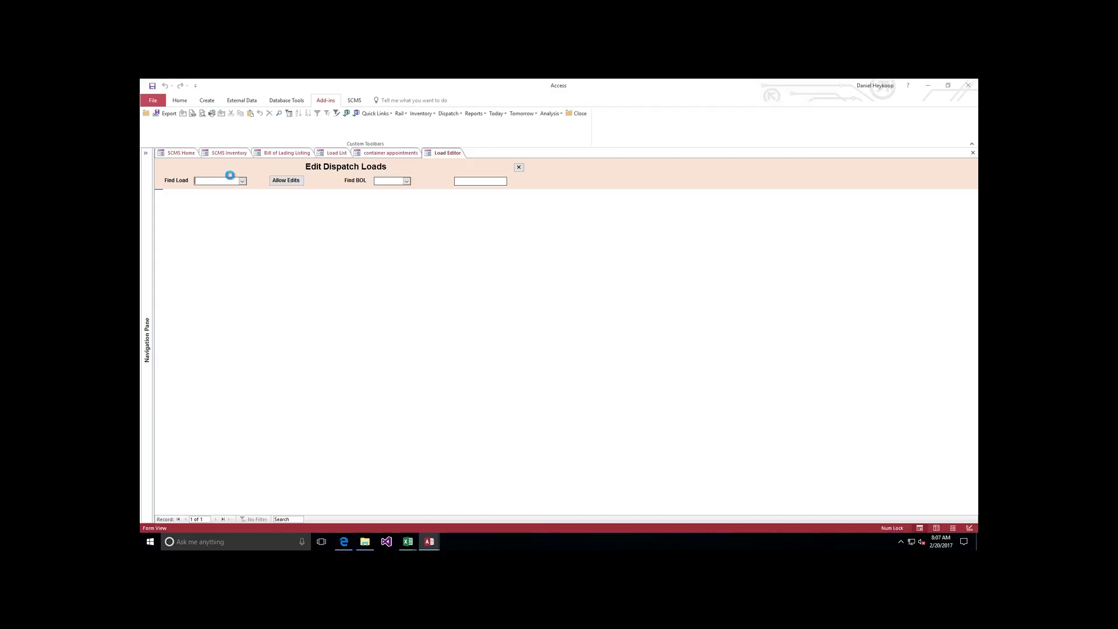
key("ctrl+v")
key("Return")
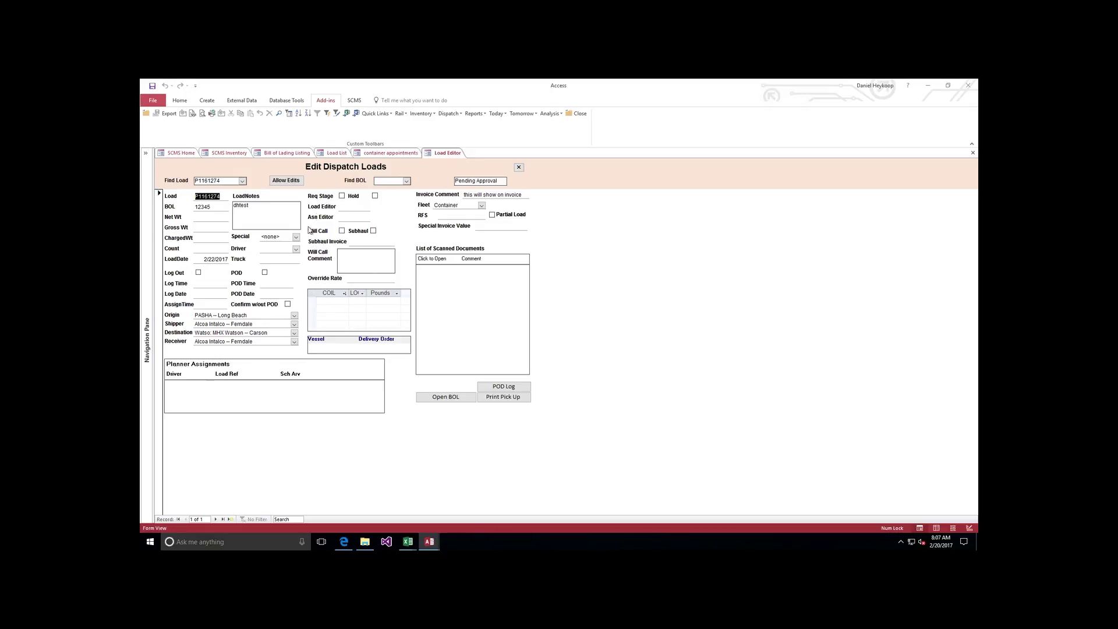
Allow edits on container C123's load and try to log it out without an assigned driver.
left_click(199, 273)
left_click(286, 180)
left_click(198, 273)
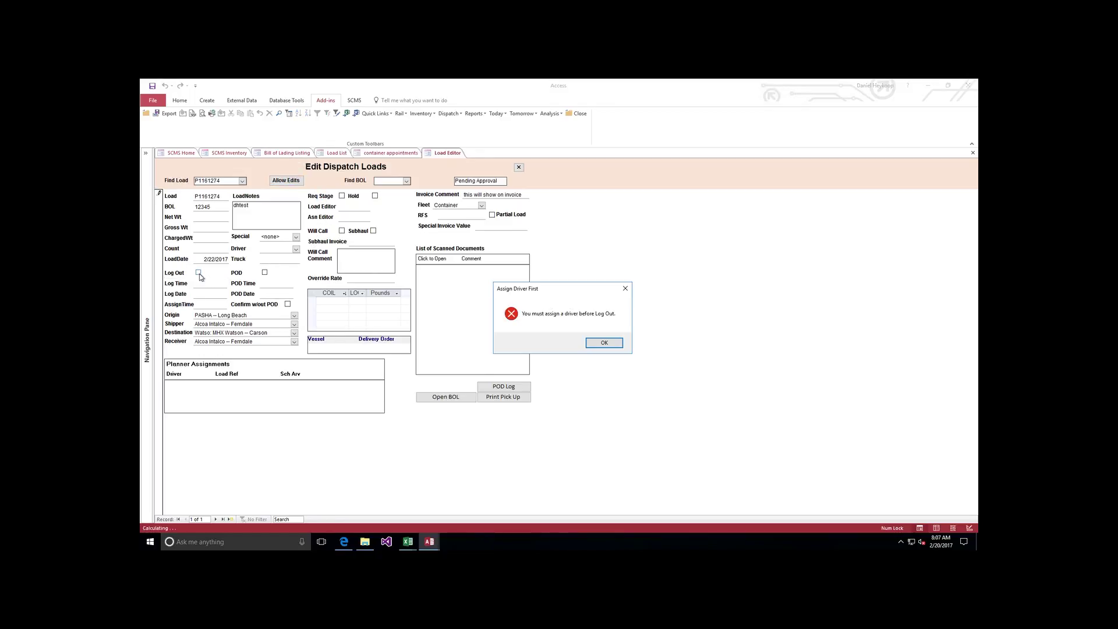
left_click(599, 344)
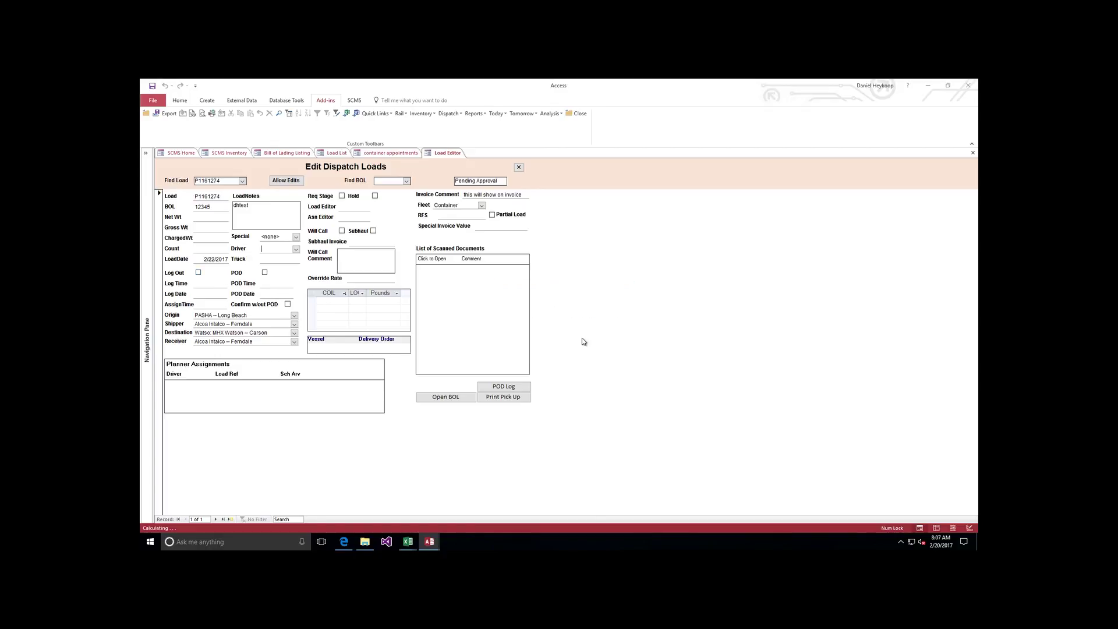
Assign the first listed driver to container C123's load, mark it as Log Out, and close the form.
left_click(296, 250)
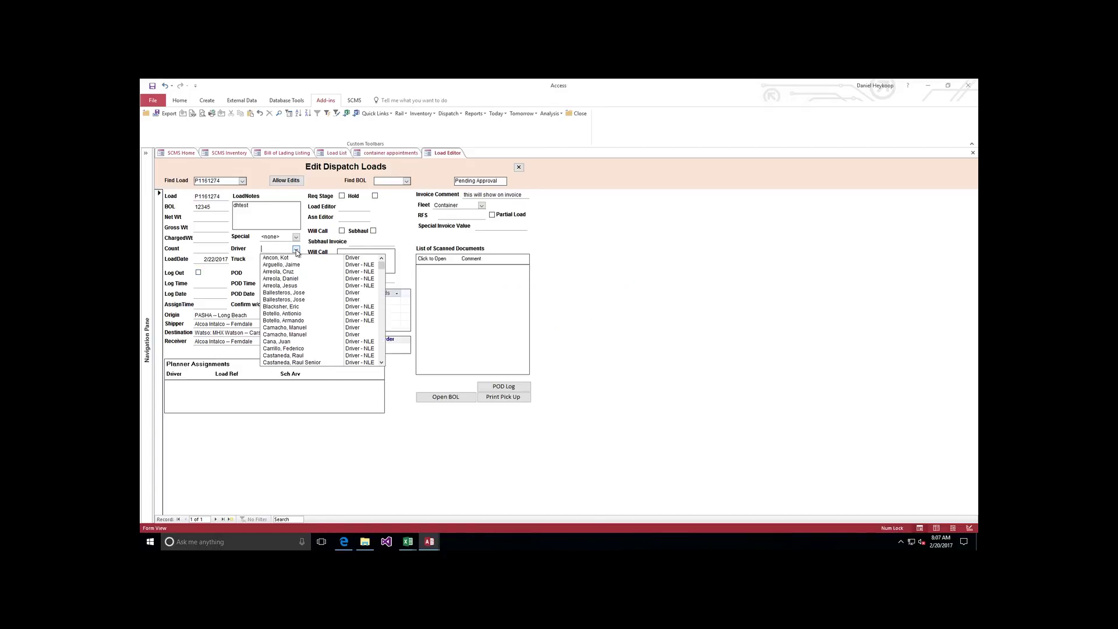
left_click(291, 258)
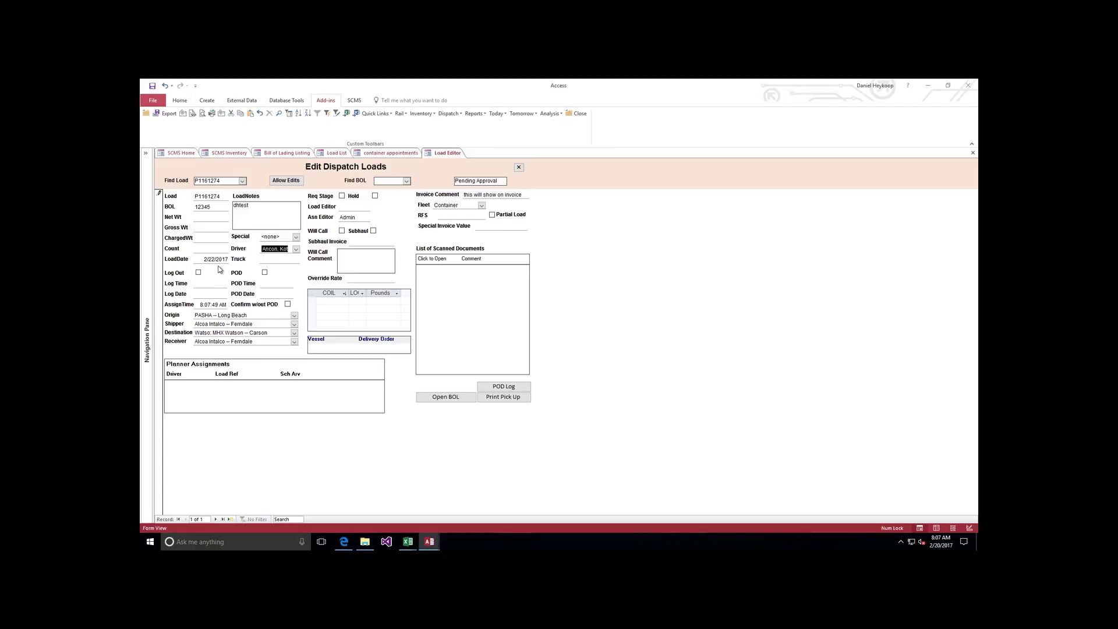
left_click(199, 272)
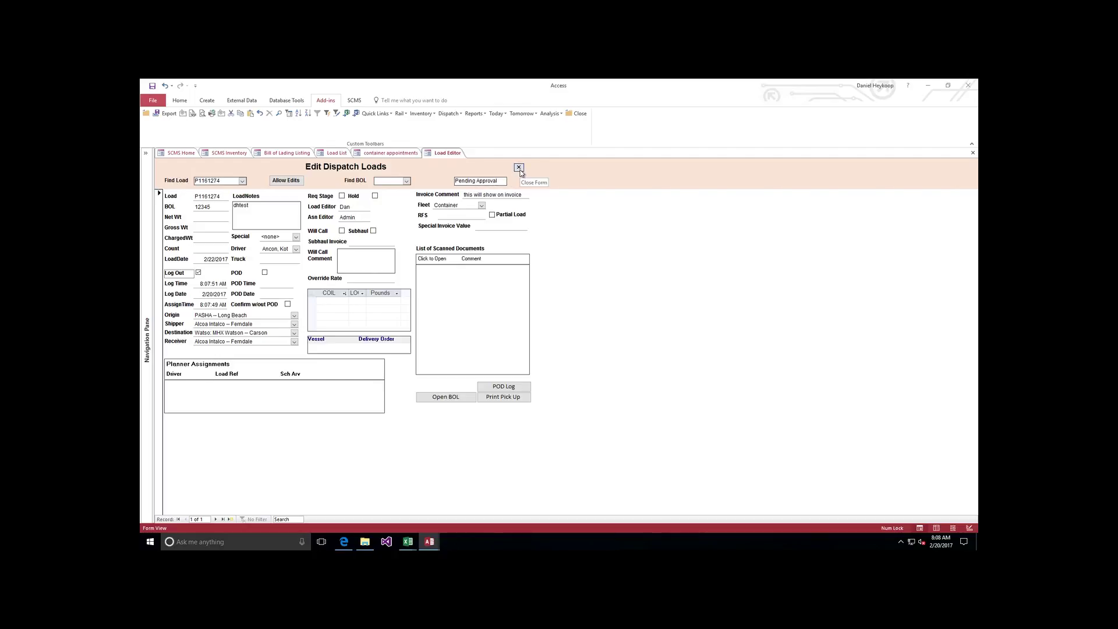
left_click(518, 167)
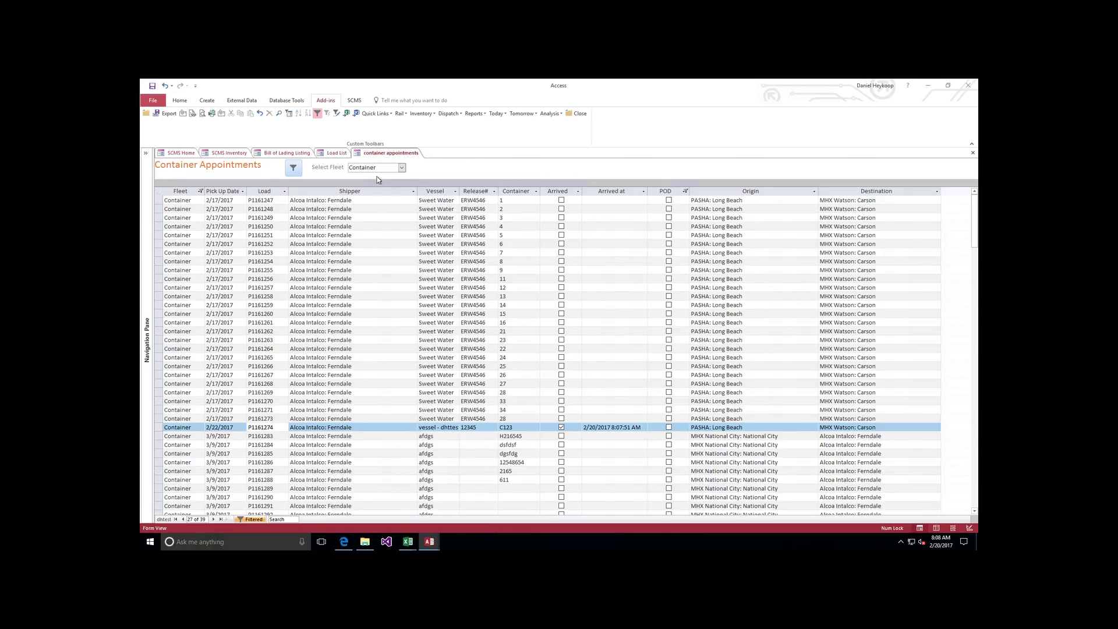
Filter the Container fleet's appointments to those whose vessel equals "vessel - dhttest".
left_click(402, 168)
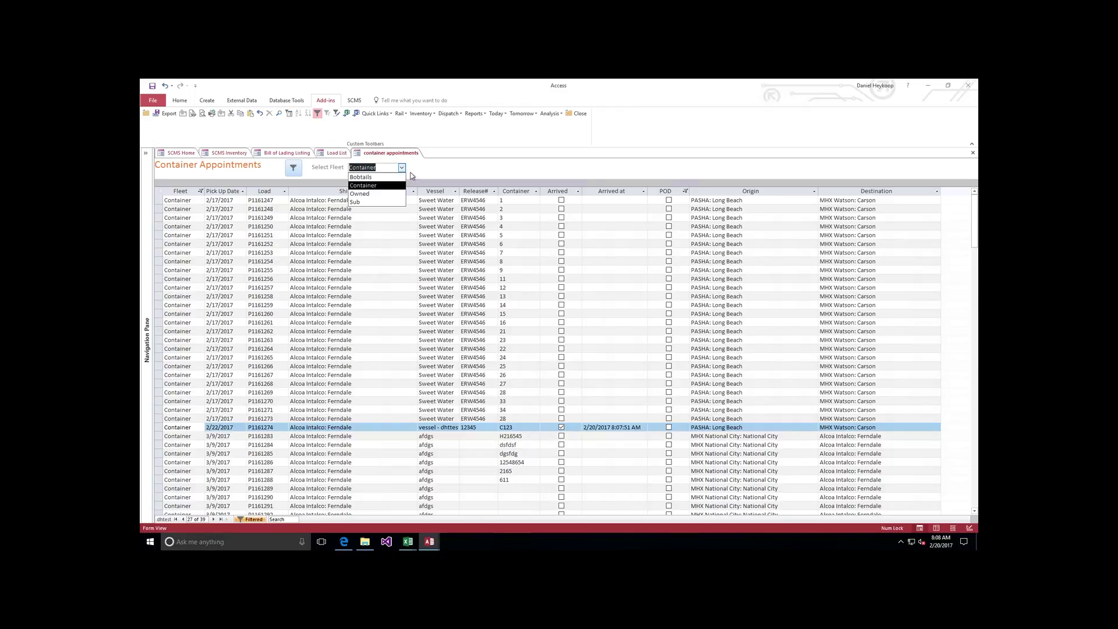
left_click(441, 427)
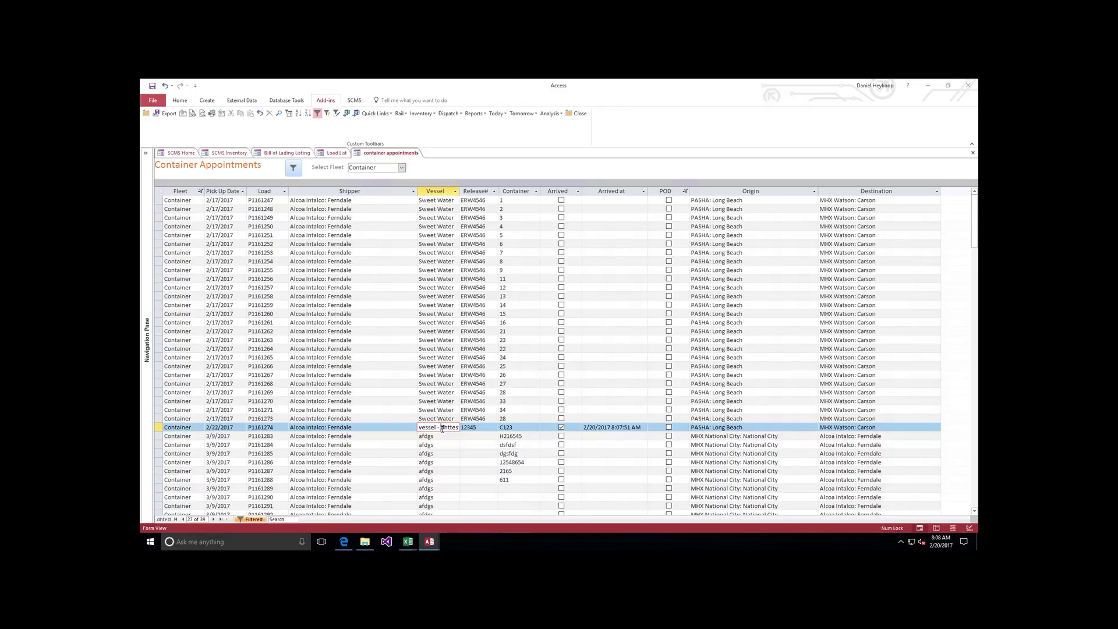
right_click(442, 427)
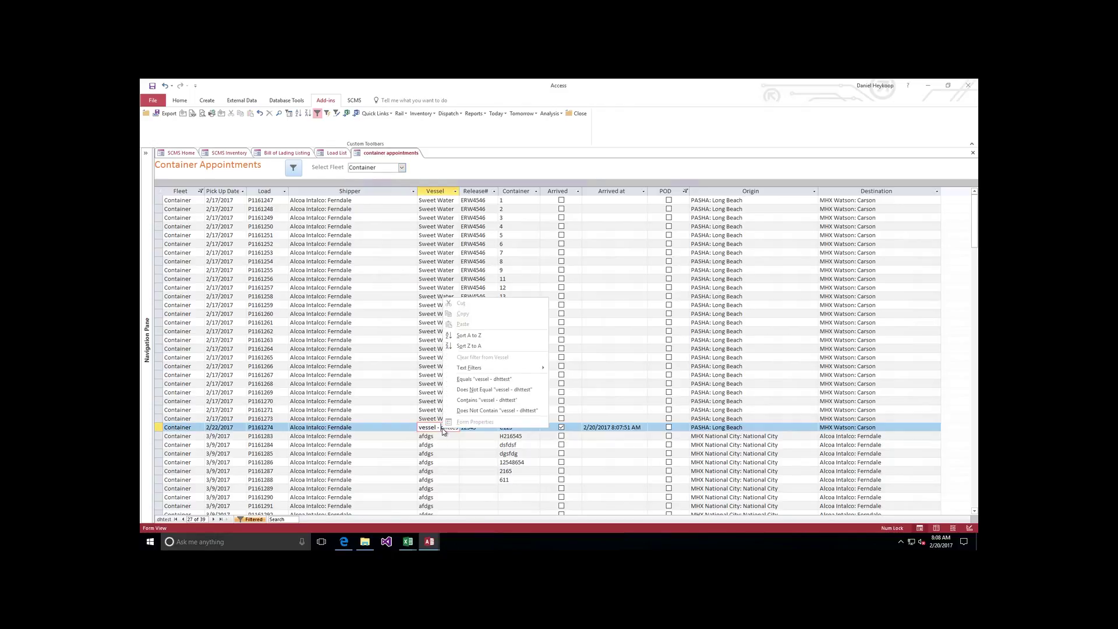
left_click(463, 379)
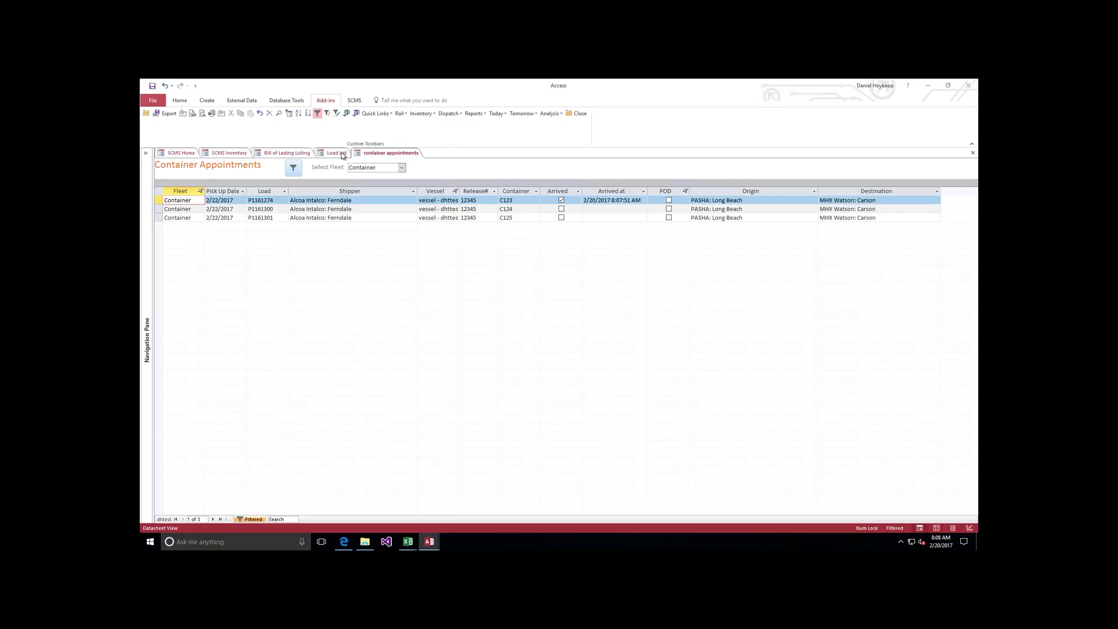
Reopen container C123's load in the Load Editor, allow edits, mark it as POD, and close the form.
left_click(449, 115)
left_click(457, 147)
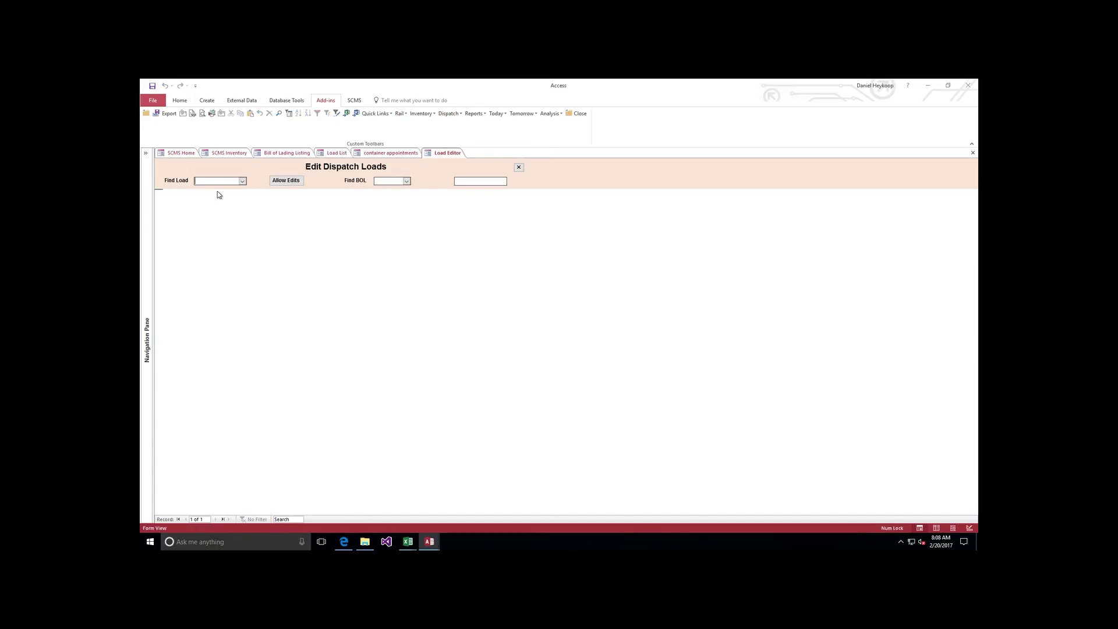
type("P1161274")
left_click(285, 181)
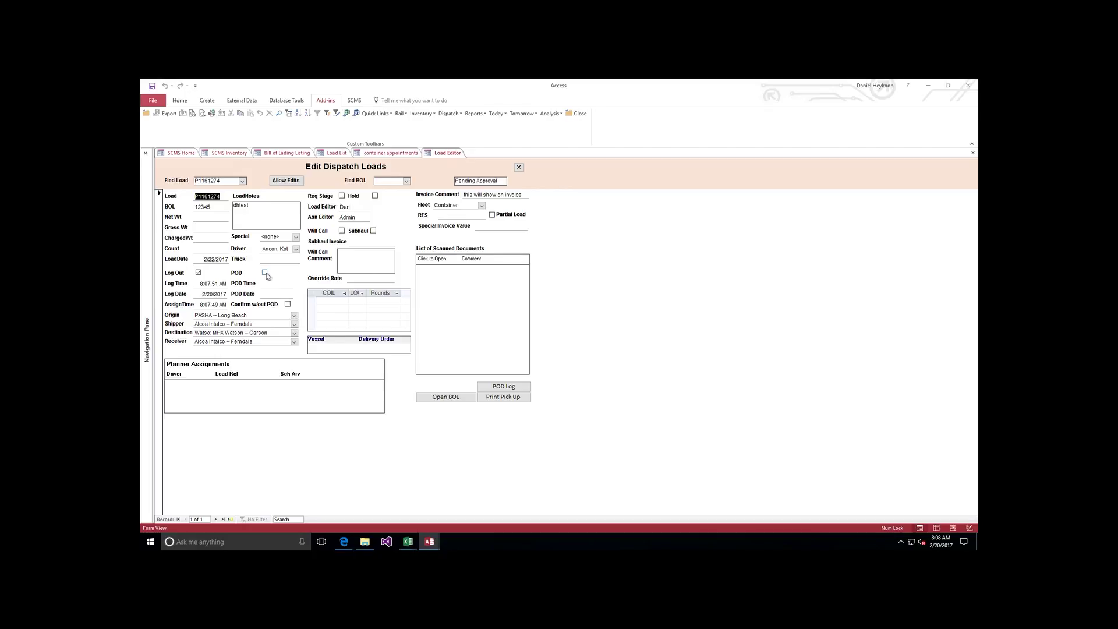
left_click(265, 273)
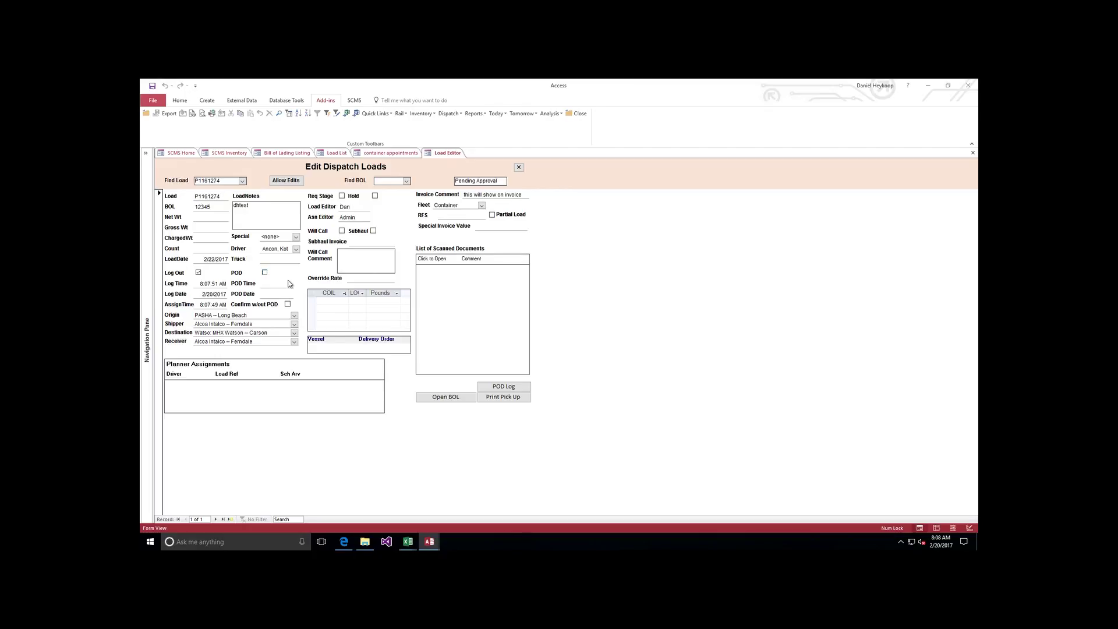
left_click(265, 272)
left_click(519, 167)
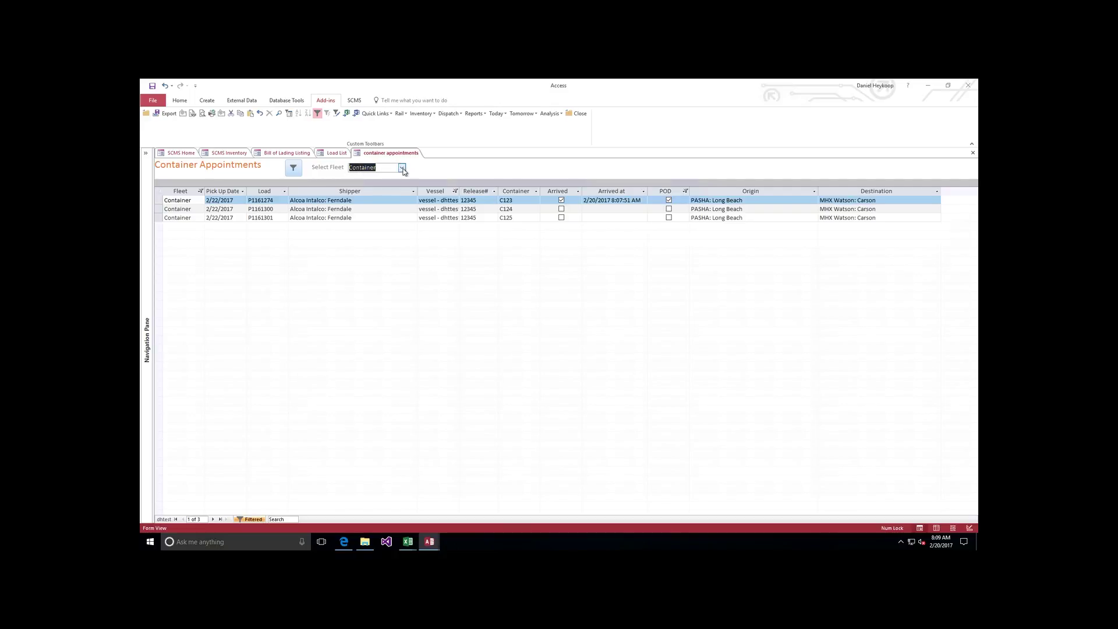
Clear the filters, select the Container fleet again, and check the list through to its last record and back.
left_click(300, 172)
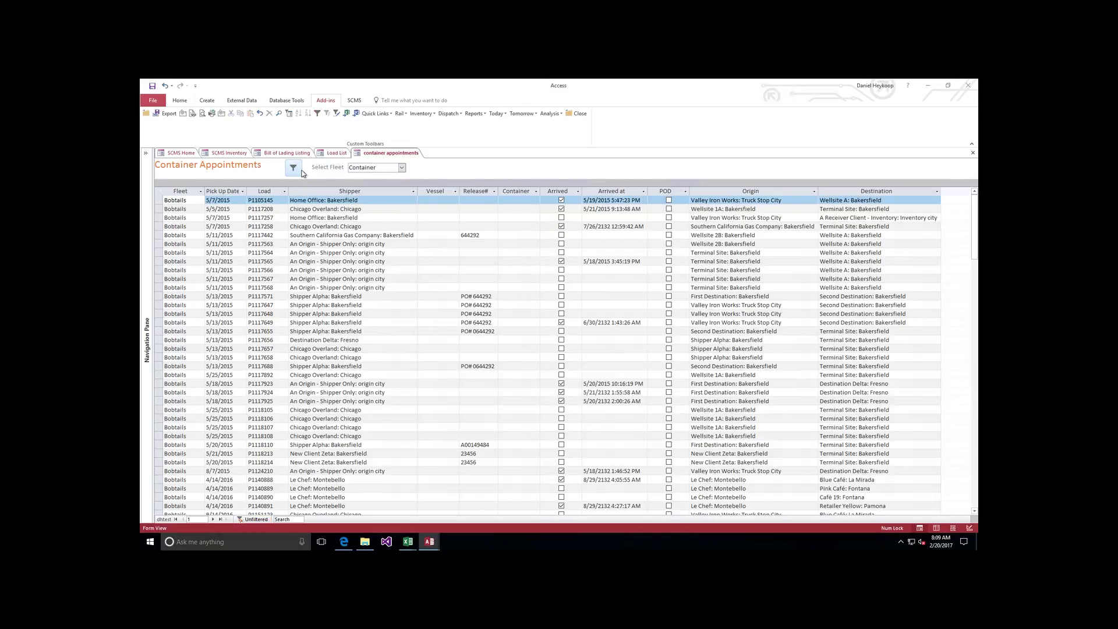
left_click(402, 168)
left_click(374, 186)
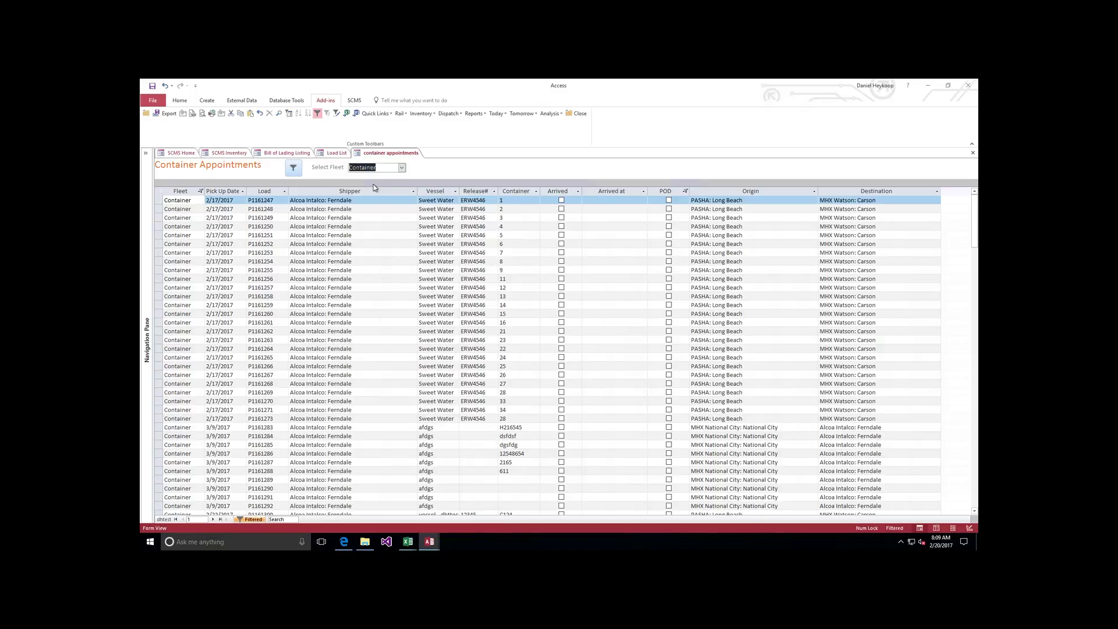
left_click(975, 504)
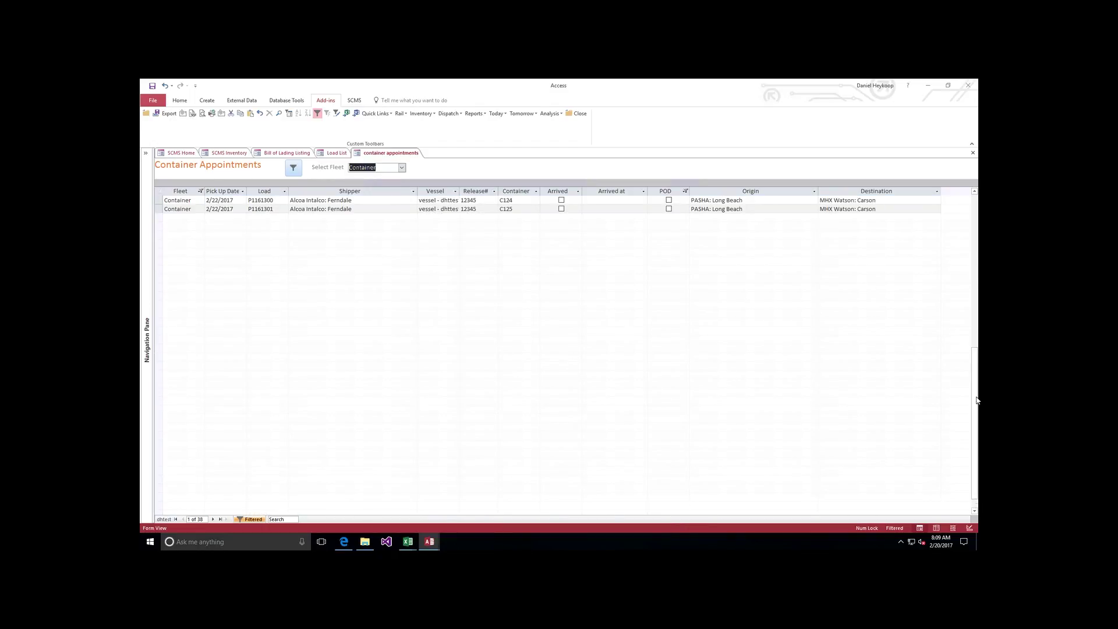
left_click(975, 220)
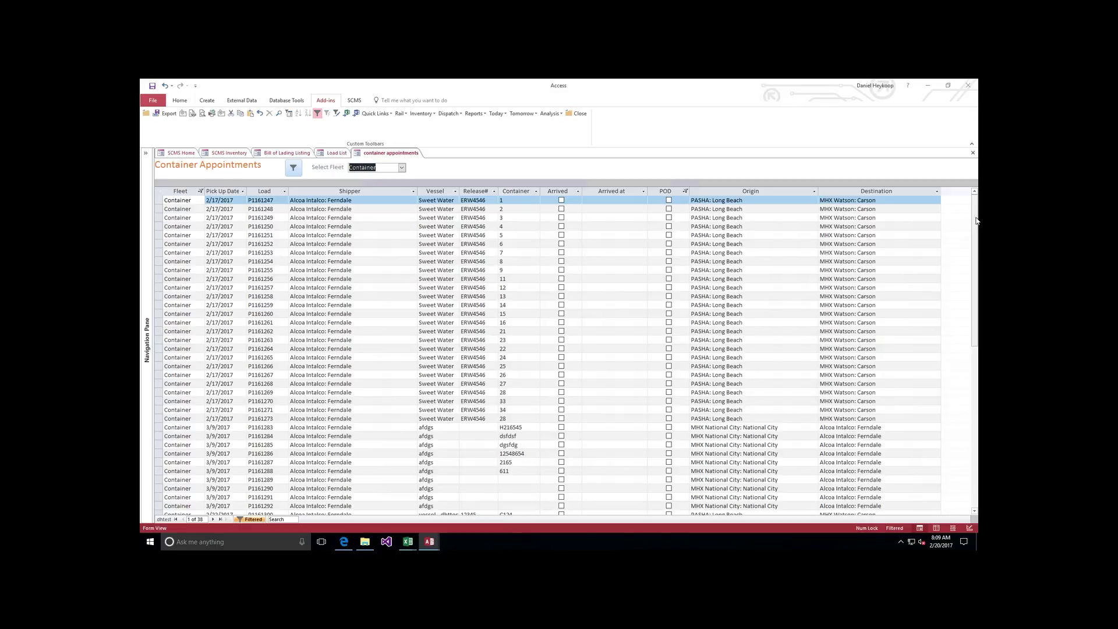
mouse_move(734, 23)
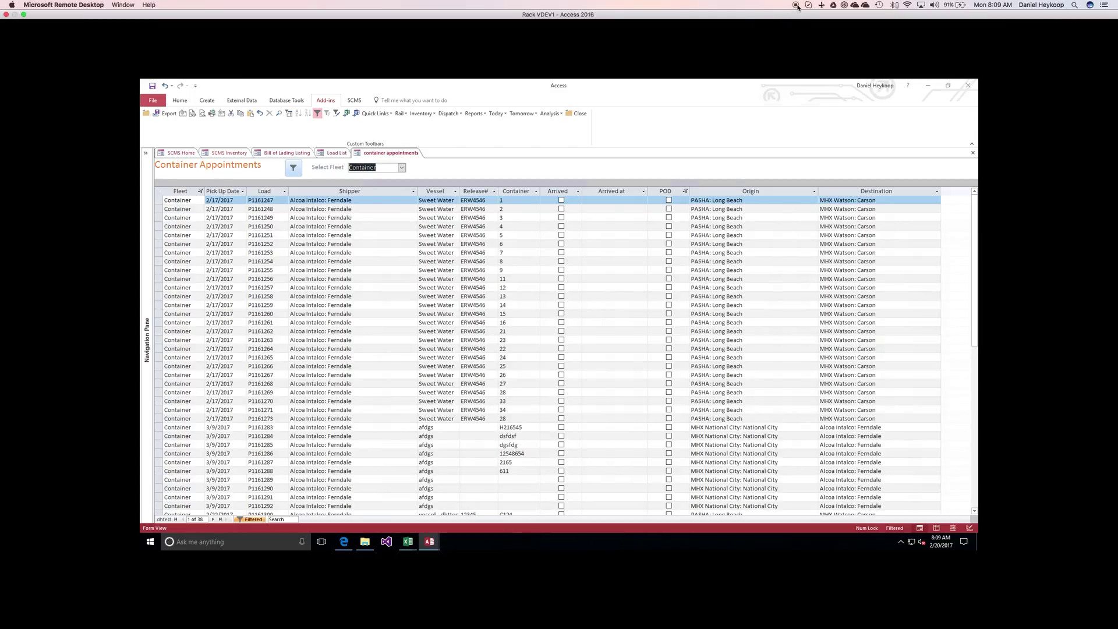